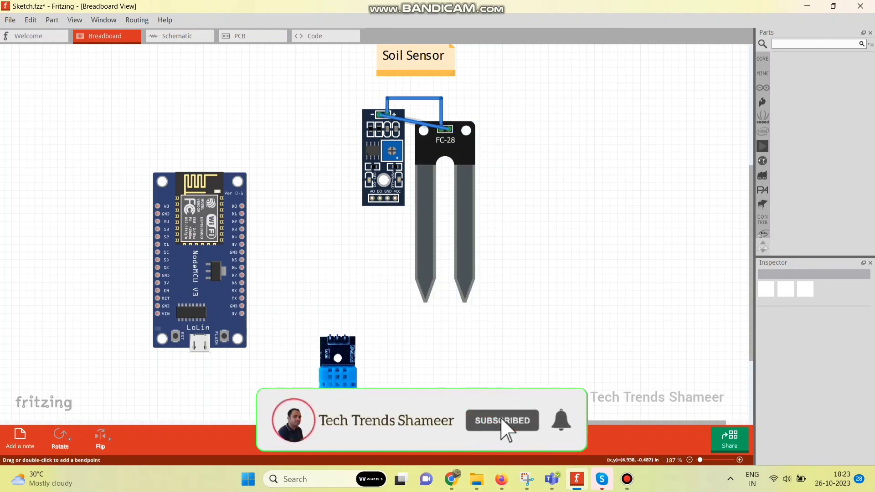
- Route the second wire between the sensor module and the FC-28 probe above the first one and colour it green
left_click_drag(406, 103, 379, 83)
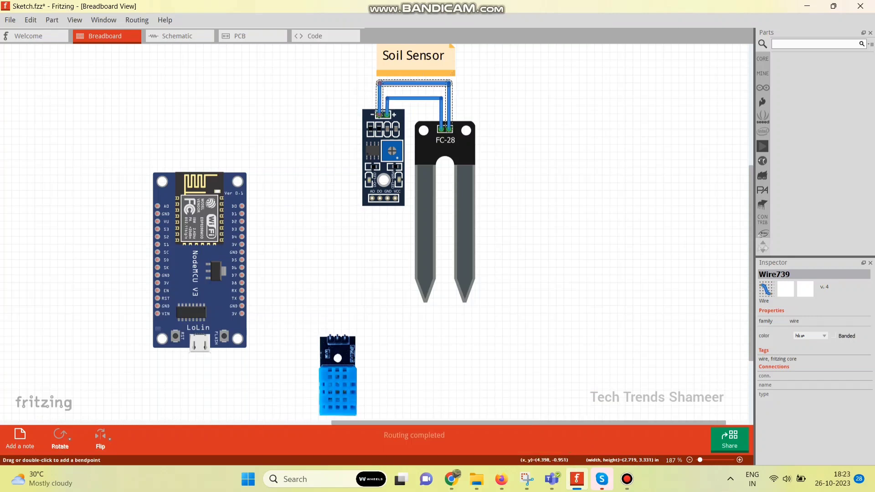
right_click(408, 84)
mouse_move(432, 100)
left_click(528, 140)
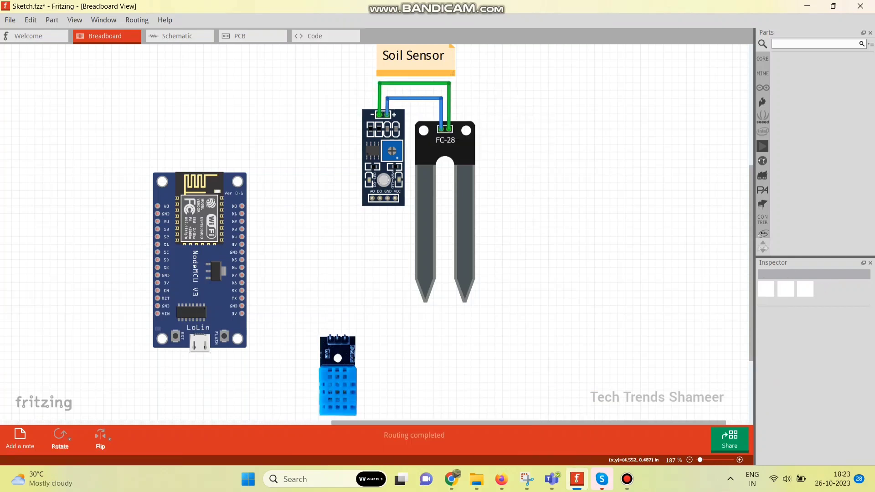
- Wire the soil sensor module's VCC pin to the NodeMCU's 3V pin with a right-angle bend and colour it red
left_click_drag(395, 199, 242, 244)
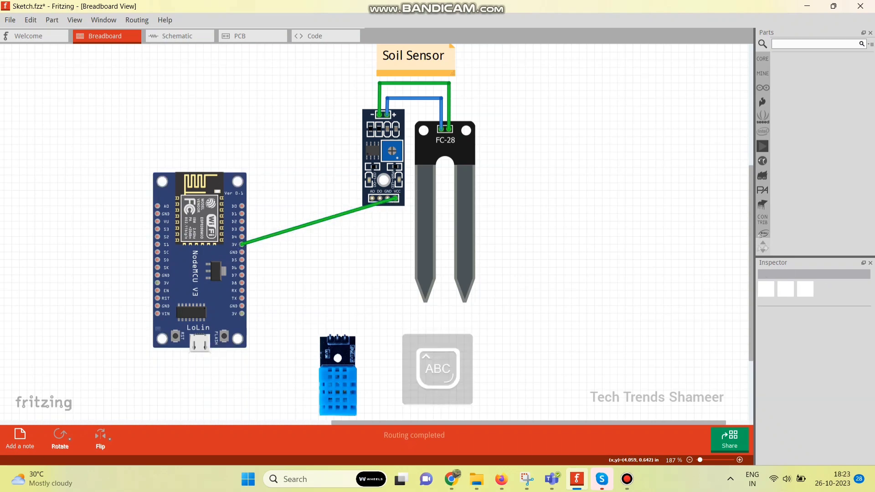
left_click_drag(354, 209, 395, 245)
right_click(349, 244)
mouse_move(373, 260)
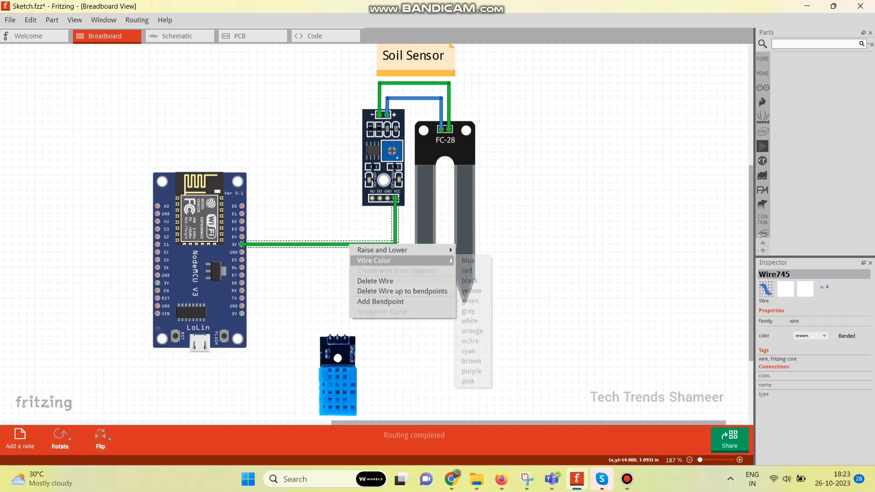
left_click(467, 270)
- Wire the soil sensor module's GND pin to the NodeMCU's GND pin with a right-angle bend and colour it black
left_click_drag(388, 199, 241, 252)
left_click_drag(314, 225, 387, 252)
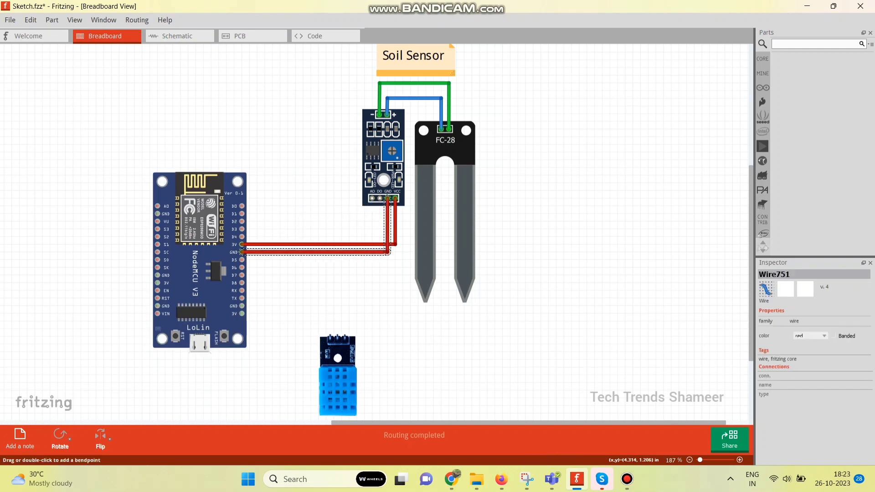
right_click(367, 252)
mouse_move(418, 267)
left_click(483, 279)
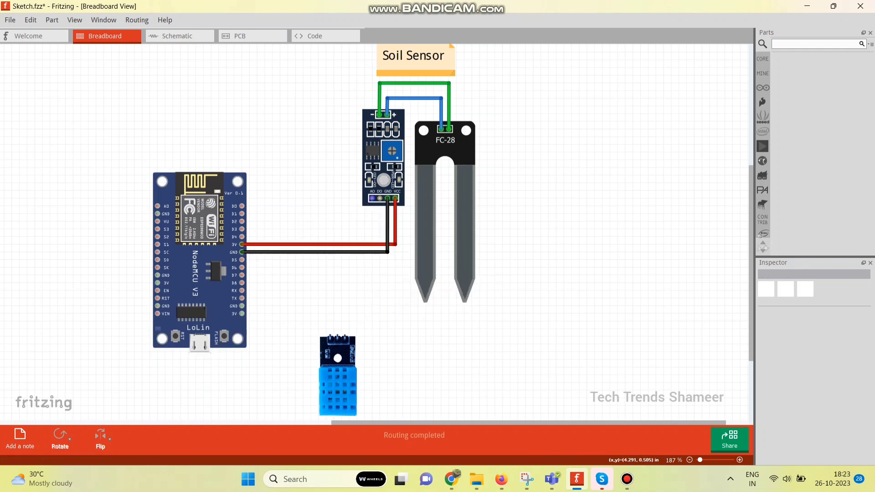
- Wire the soil sensor module's AO pin to the NodeMCU's A0 pin, routing it around the top of the board with right-angle bends
left_click_drag(372, 198, 158, 205)
left_click_drag(328, 201, 372, 228)
left_click_drag(291, 220, 273, 106)
left_click(319, 186)
left_click_drag(342, 193, 272, 228)
left_click_drag(214, 156, 119, 106)
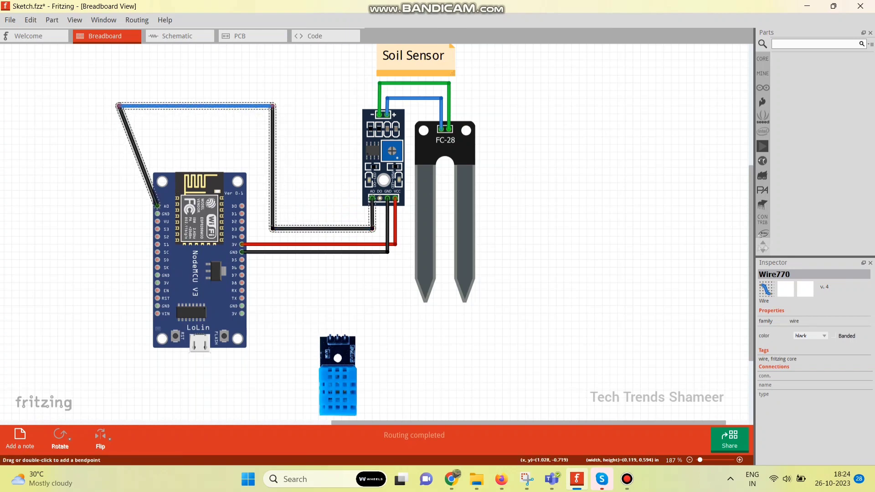
left_click_drag(138, 156, 119, 205)
left_click(343, 294)
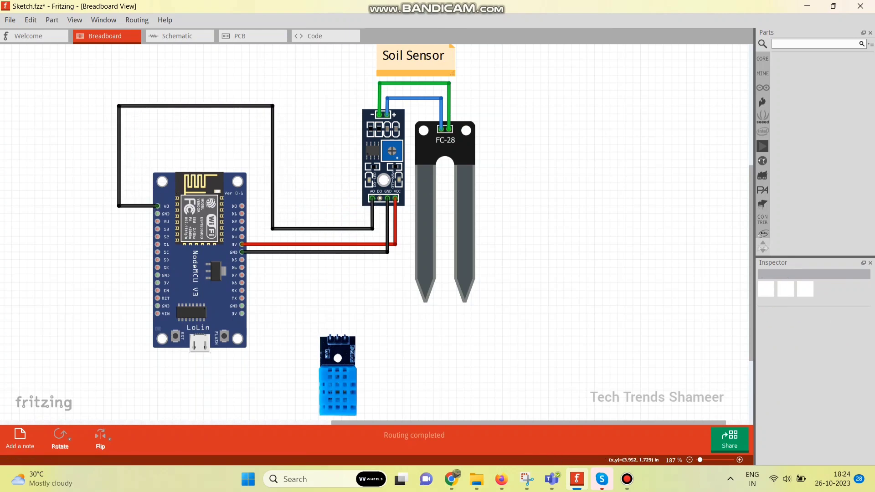
- Route the wire from the NodeMCU's lower 3V pin to the blue temperature sensor at a right angle and colour it red
mouse_move(242, 313)
left_mouse_down()
mouse_move(348, 335)
mouse_move(357, 305)
mouse_move(345, 313)
left_mouse_up()
right_click(326, 313)
mouse_move(357, 331)
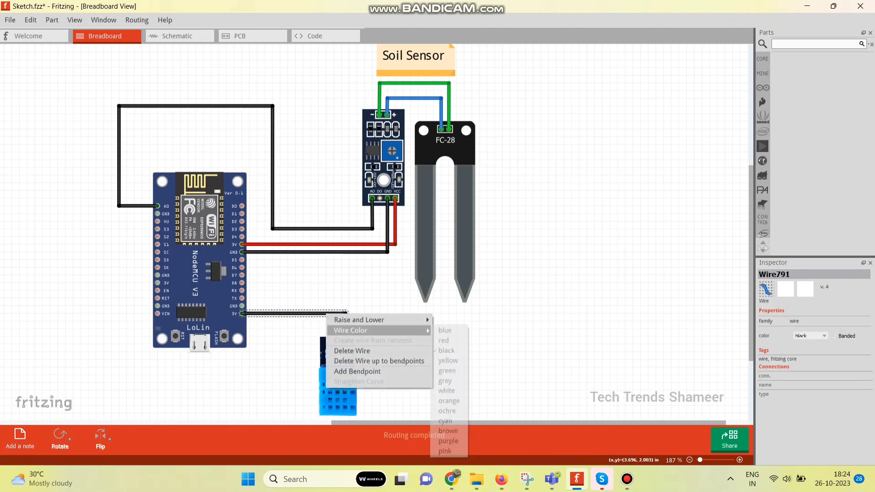
left_click(441, 340)
left_click(360, 282)
- Change the colour of the wire between the soil sensor's AO pin and the NodeMCU's A0 pin to grey
right_click(272, 166)
mouse_move(303, 178)
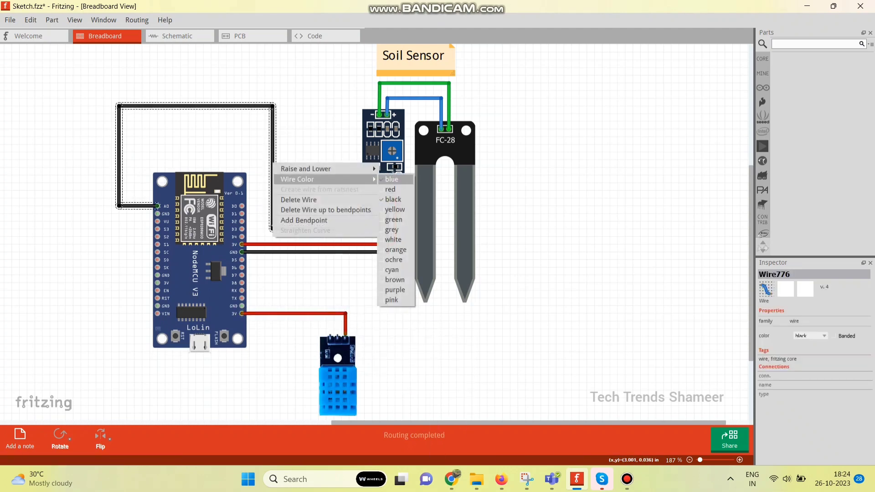
left_click(390, 228)
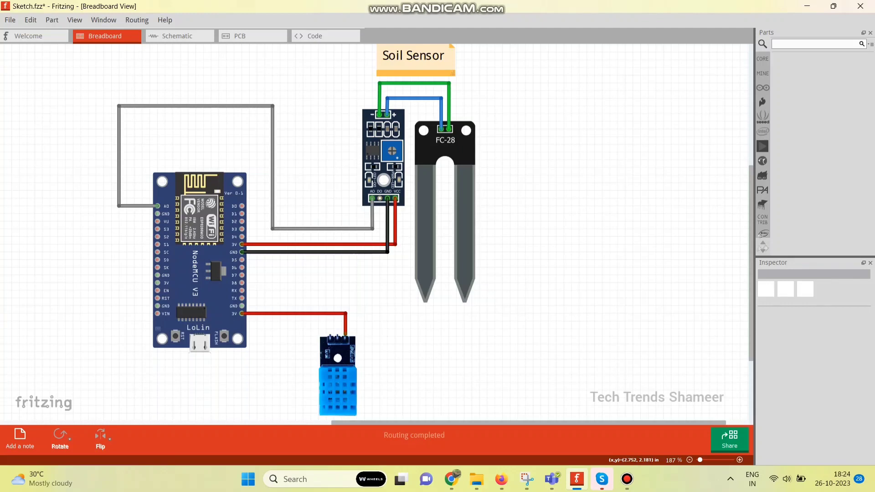
- Route the wire from the NodeMCU's lower GND pin to the temperature sensor at a right angle and colour it black
left_click_drag(242, 305, 329, 305)
right_click(292, 307)
mouse_move(328, 322)
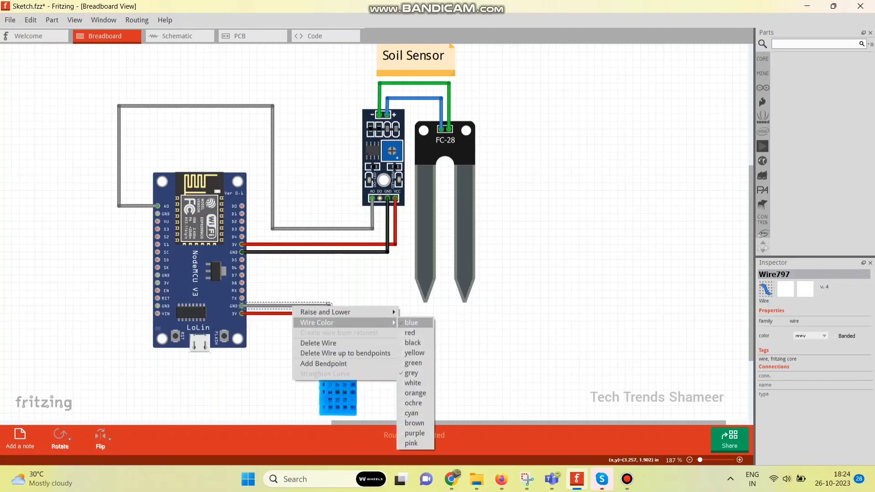
left_click(413, 342)
- Wire the NodeMCU's D2 pin to the temperature sensor's middle pin with a right-angle bend and colour it orange
left_click_drag(243, 222, 339, 338)
left_click_drag(288, 276, 338, 221)
right_click(319, 222)
mouse_move(364, 237)
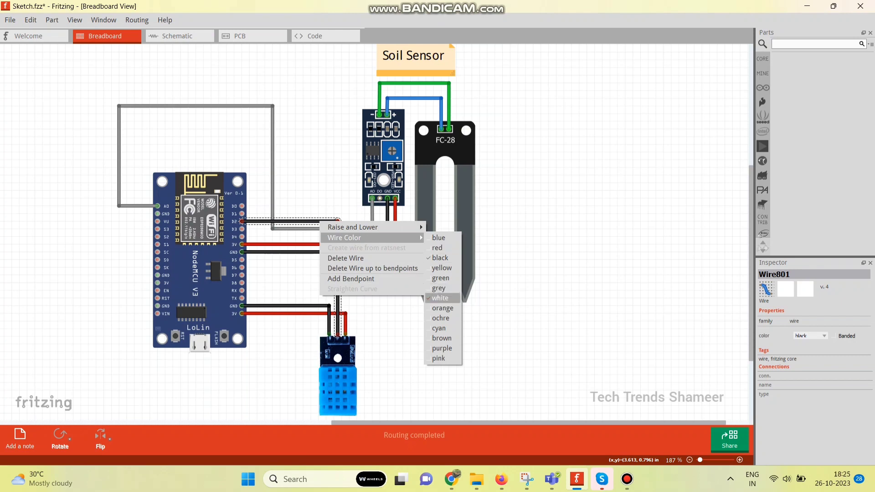
left_click(442, 308)
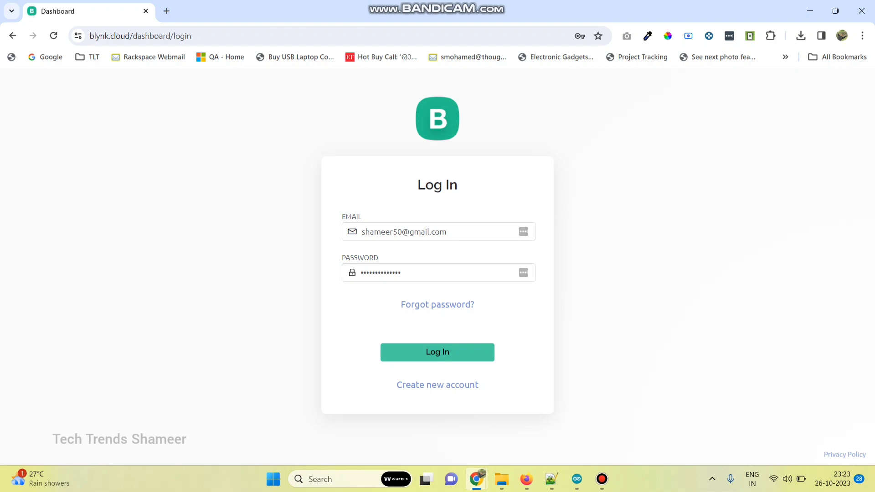
- Log in to the Blynk console with the saved credentials and open the templates list
key("Return")
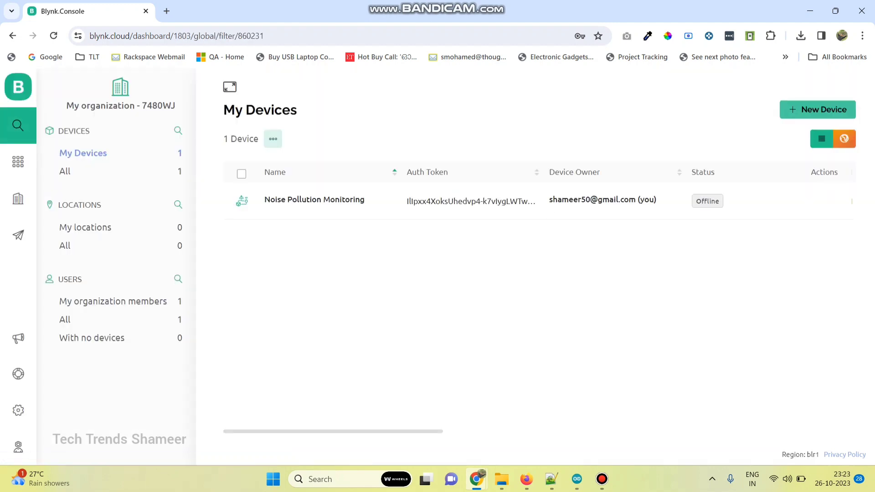
left_click(18, 161)
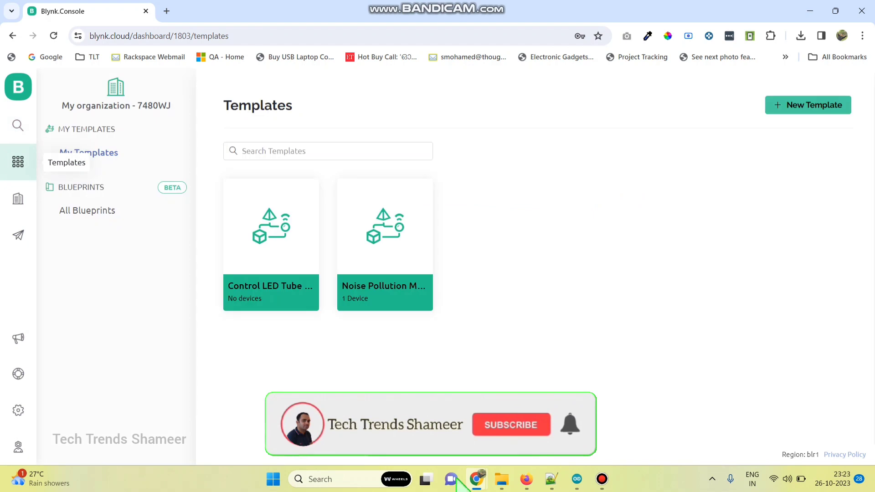
- Create a new template named Soil Moisture and Temperature Monitor with ESP8266 hardware and WiFi connection
left_click(808, 105)
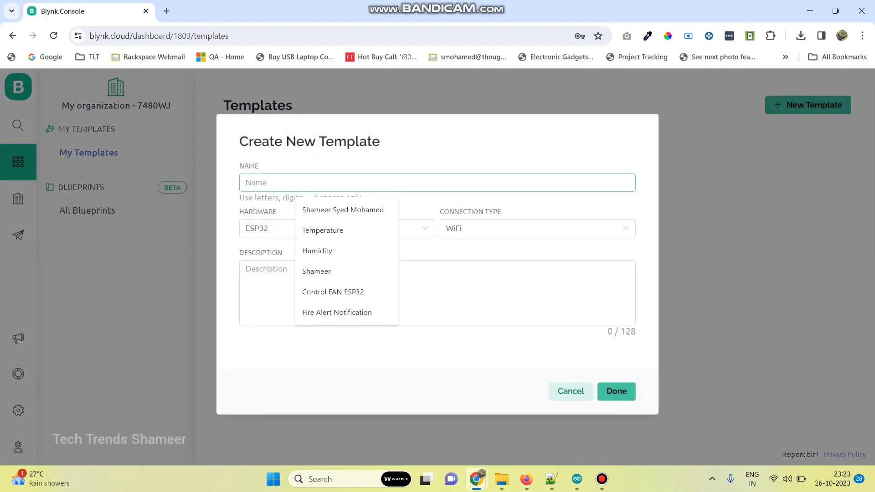
type("Soil Mo")
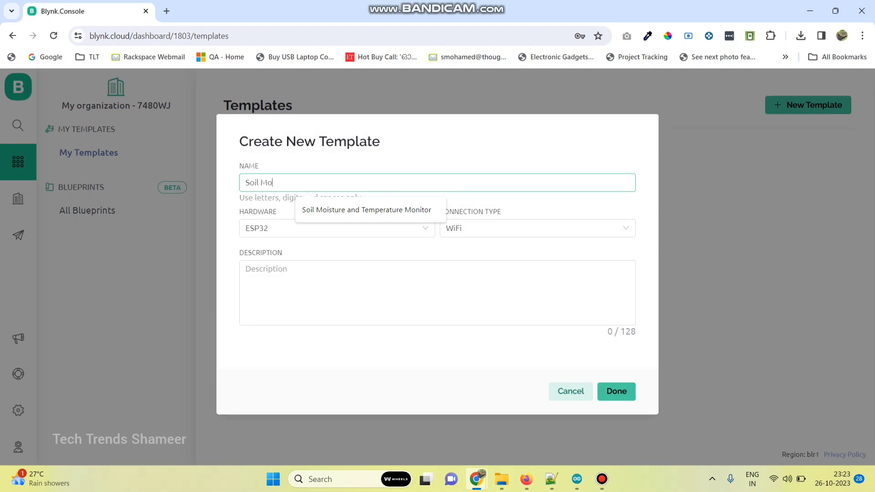
type("isture and Temperature Monitor")
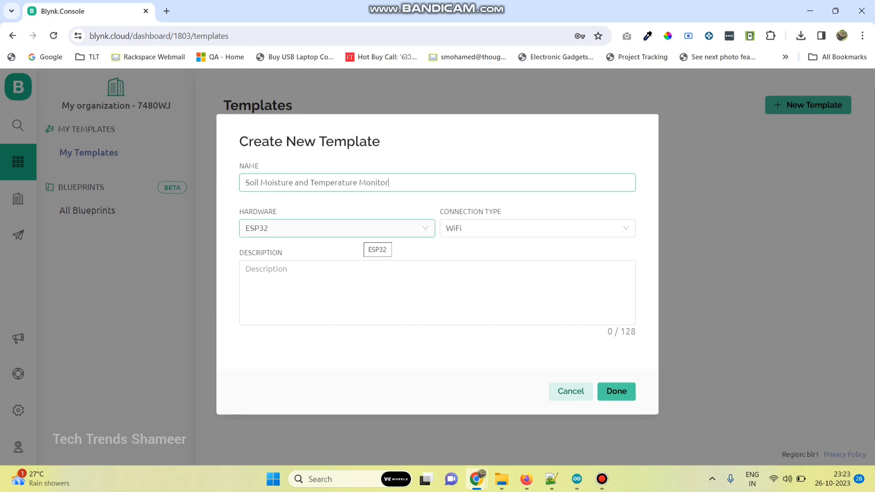
left_click(369, 230)
left_click(337, 226)
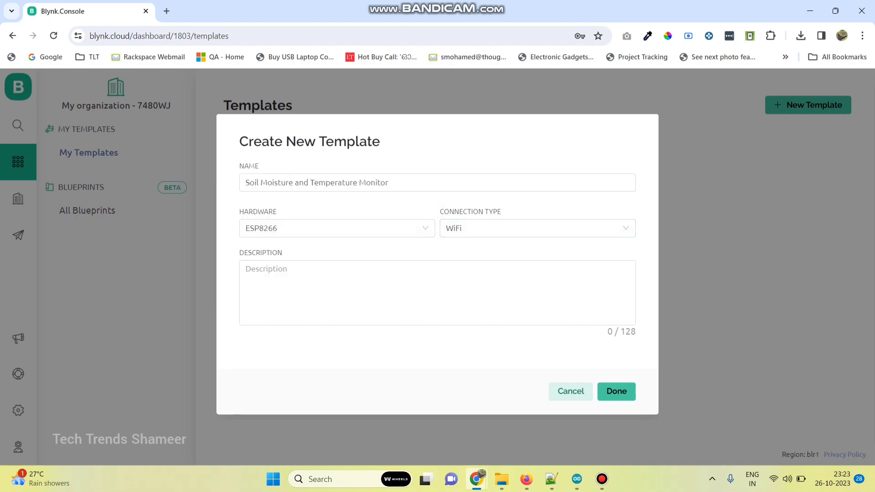
left_click(616, 391)
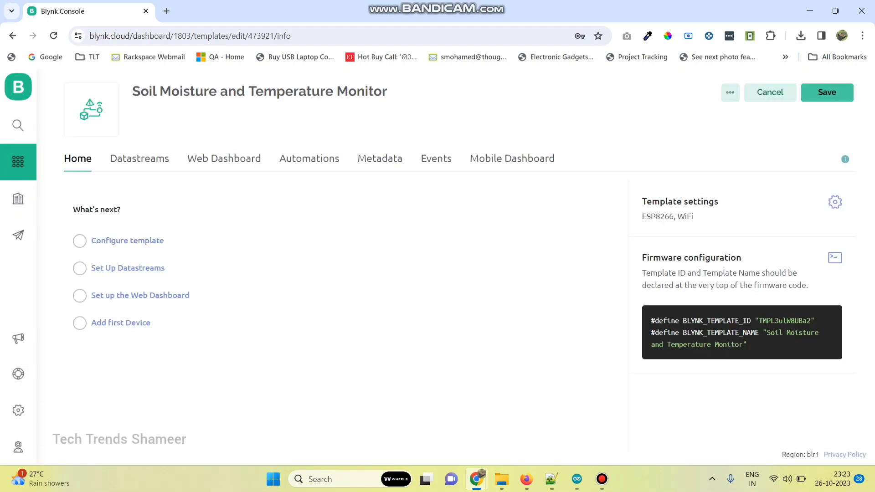
- Start a virtual pin datastream in the new template and name it Soil Moisture
left_click(139, 159)
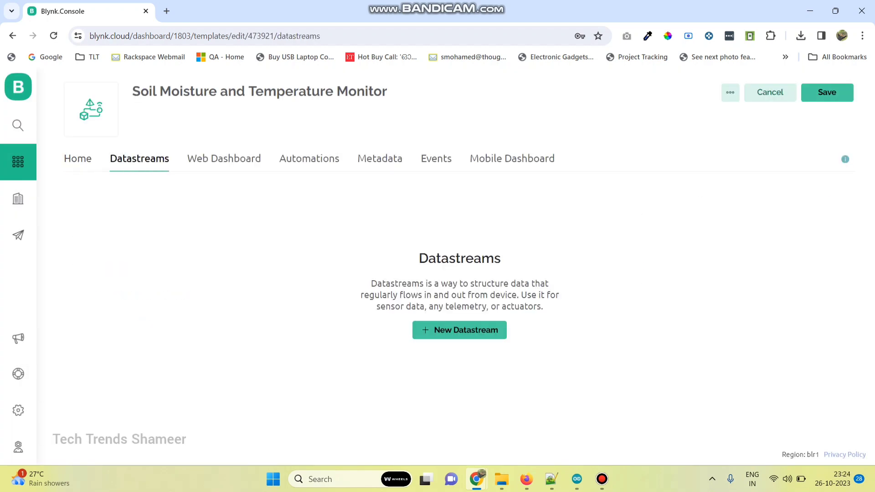
left_click(459, 329)
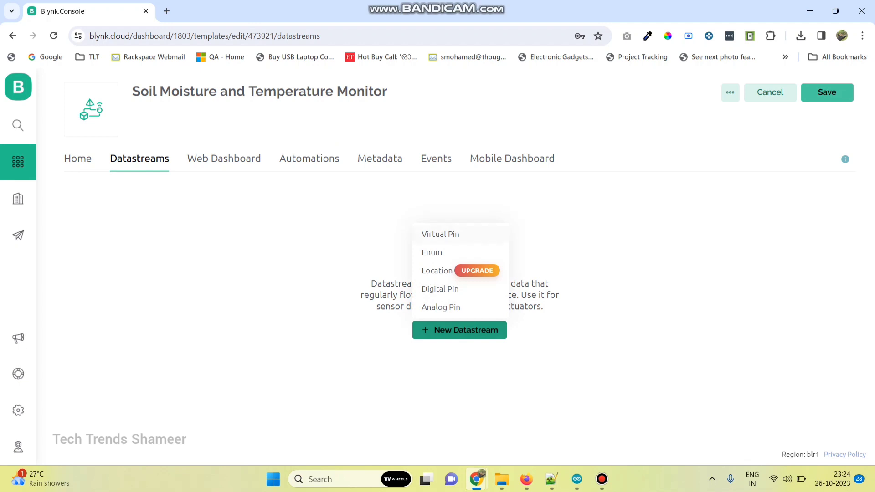
left_click(440, 234)
left_click_drag(307, 184, 268, 185)
type("S")
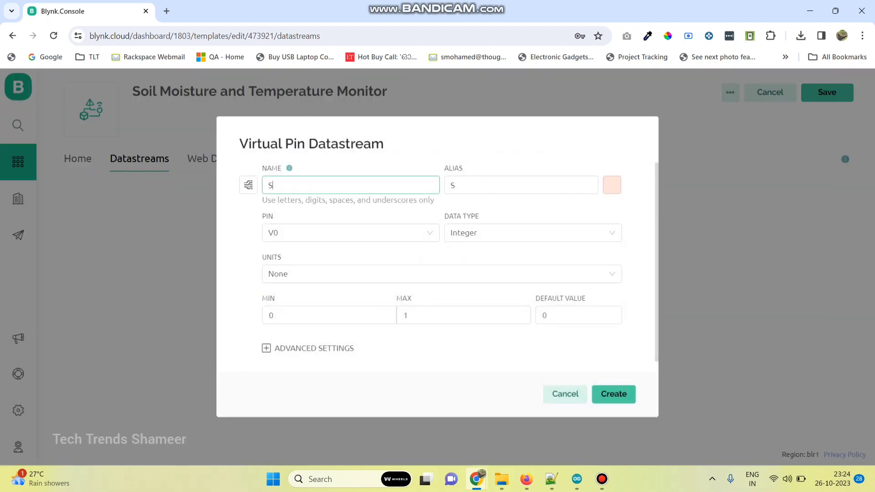
type("oil Moisture")
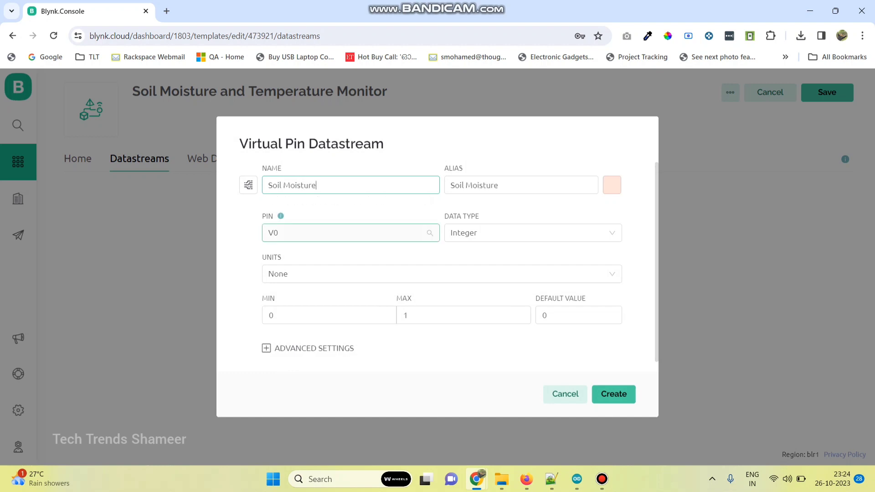
- Keep pin V0 for the Soil Moisture datastream, and set its data type to Double and its maximum to 300
left_click(350, 232)
key("Tab")
key("Down")
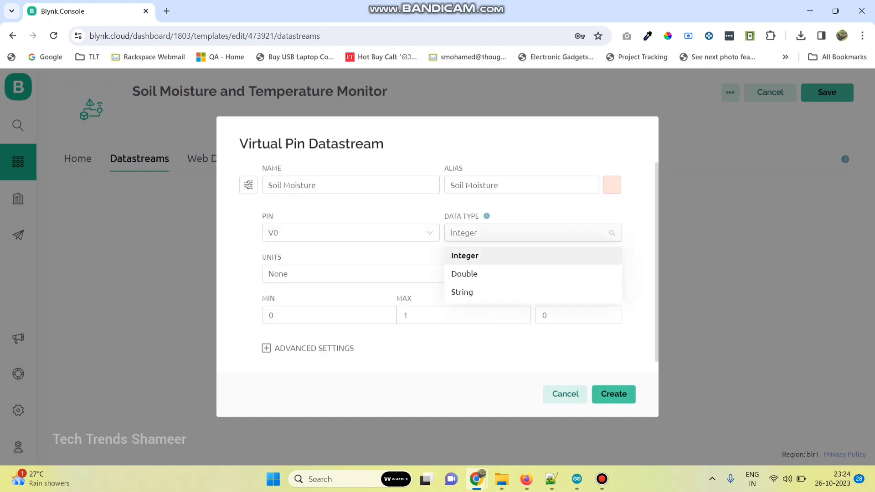
key("Down")
key("Return")
key("Tab")
key("Tab")
key("Tab")
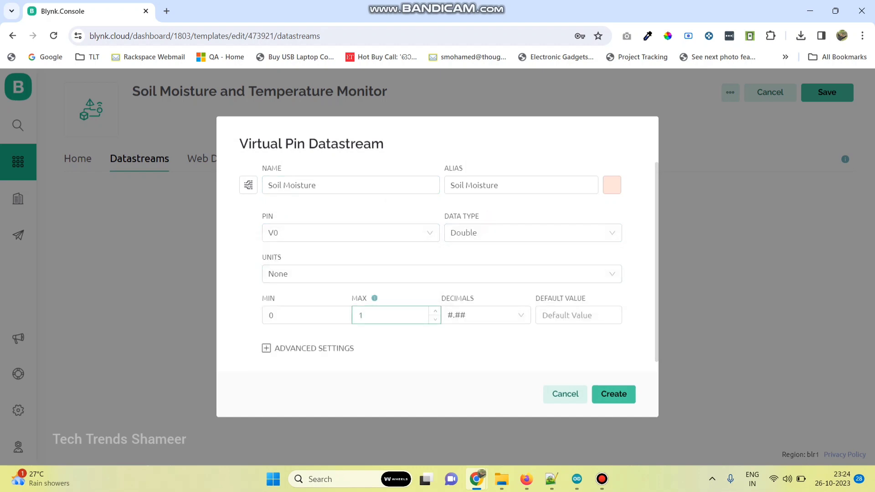
key("BackSpace")
type("300")
- Set the Soil Moisture datastream's colour to the green theme colour and create the datastream
left_click(611, 184)
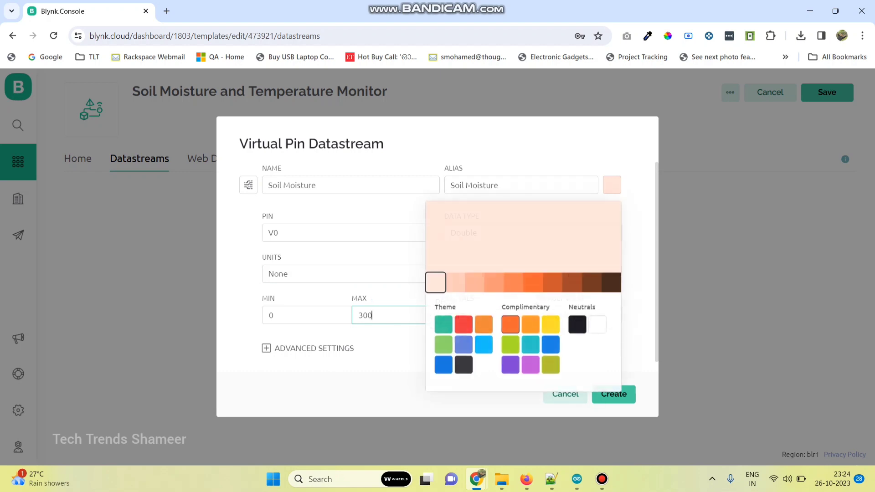
left_click(439, 326)
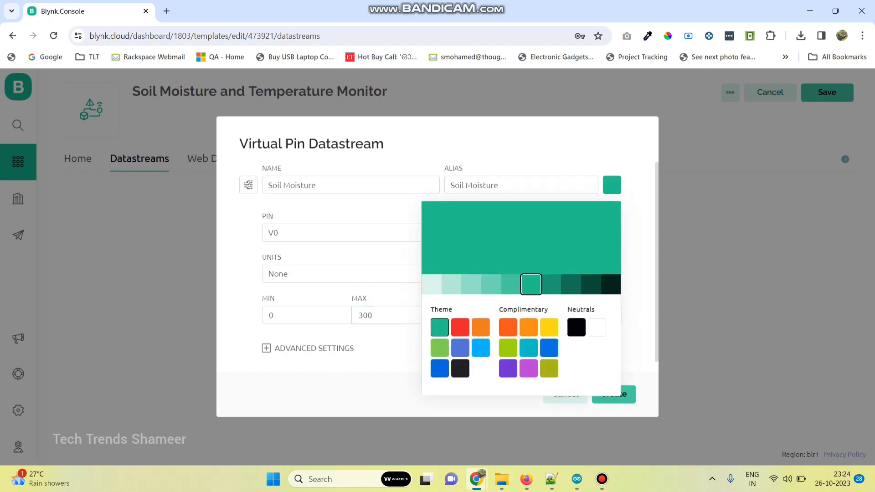
left_click(613, 393)
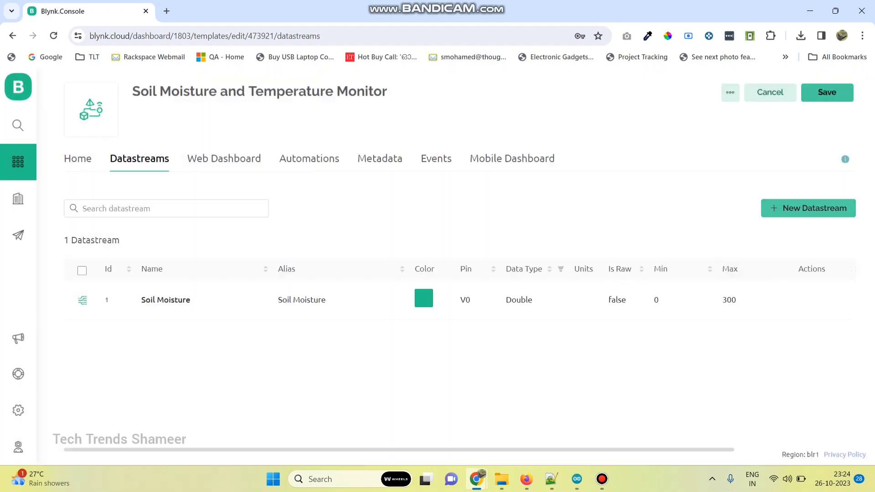
- Start a second virtual pin datastream on V1 and name it Temperature
left_click(807, 207)
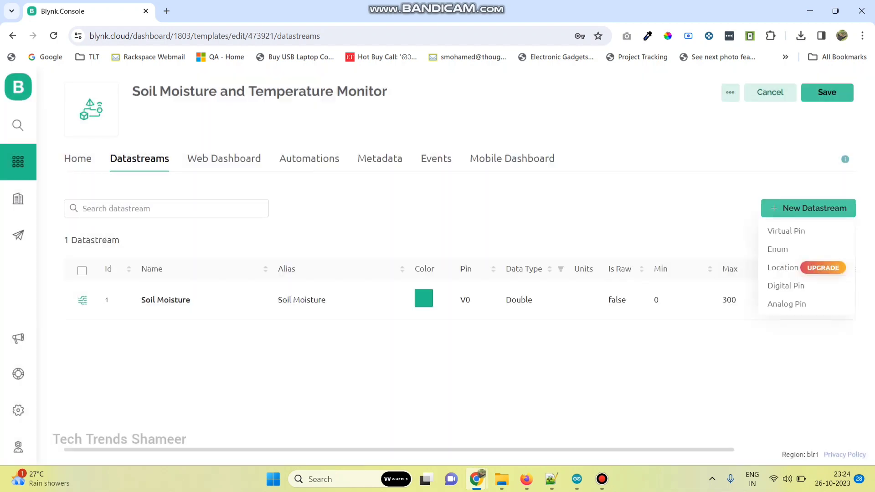
left_click(786, 231)
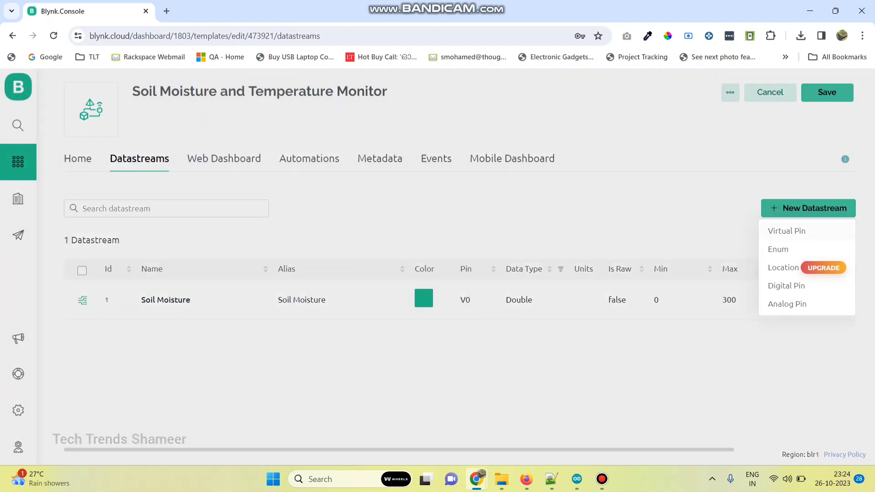
left_click_drag(307, 185, 268, 185)
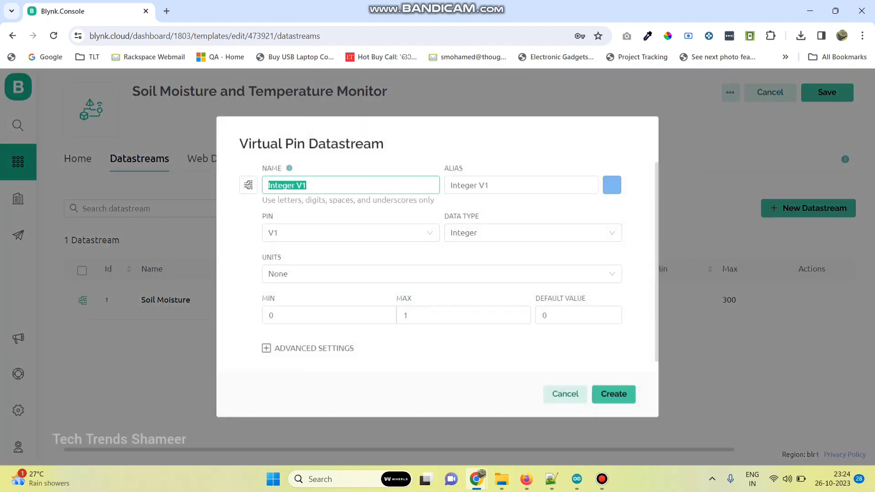
type("Tempera")
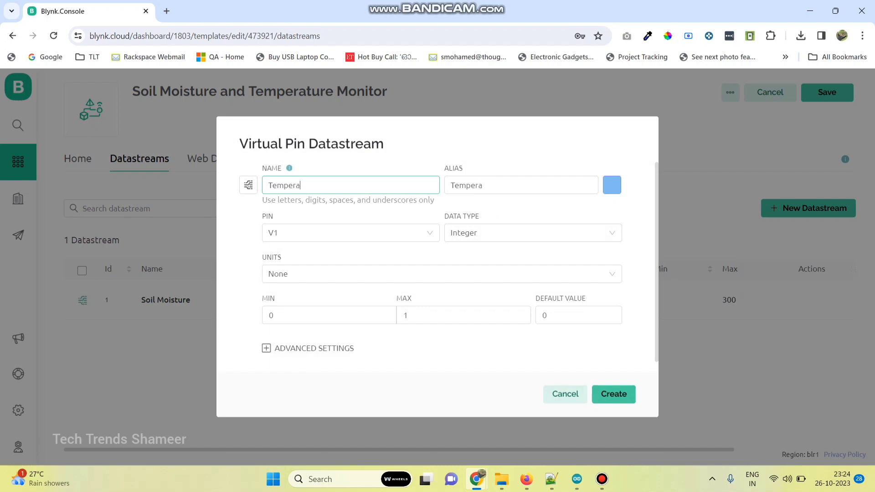
type("ture")
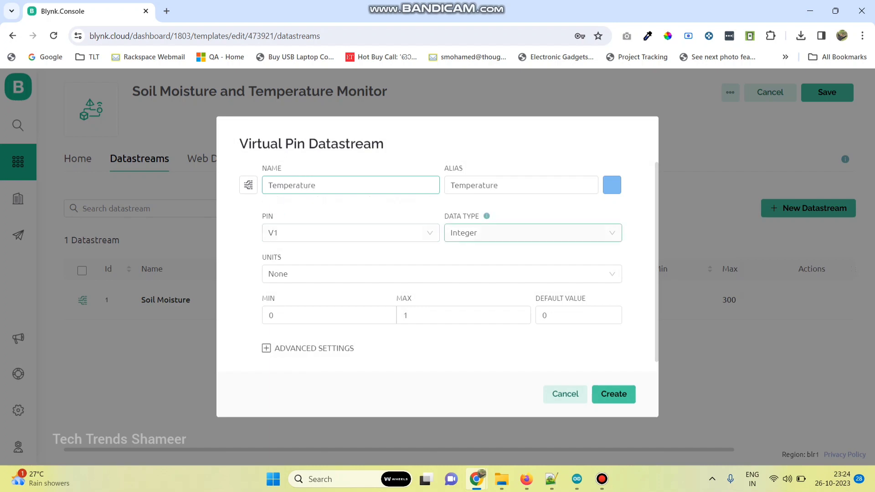
- Set the Temperature datastream's data type to Double and its maximum to 100, and create the datastream
left_click(529, 232)
left_click(464, 272)
left_click(363, 315)
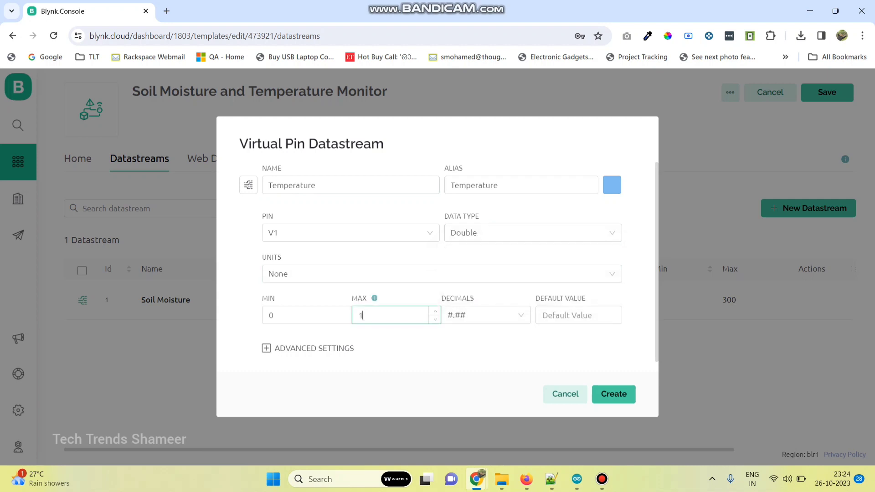
type("00")
left_click(613, 393)
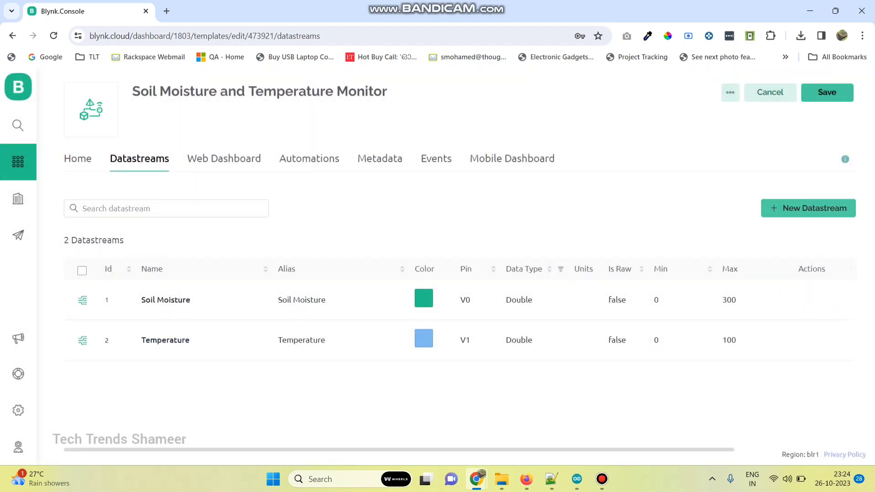
- Start a third virtual pin datastream on V2 and name it Humidity
left_click(807, 208)
left_click(786, 231)
left_click(786, 230)
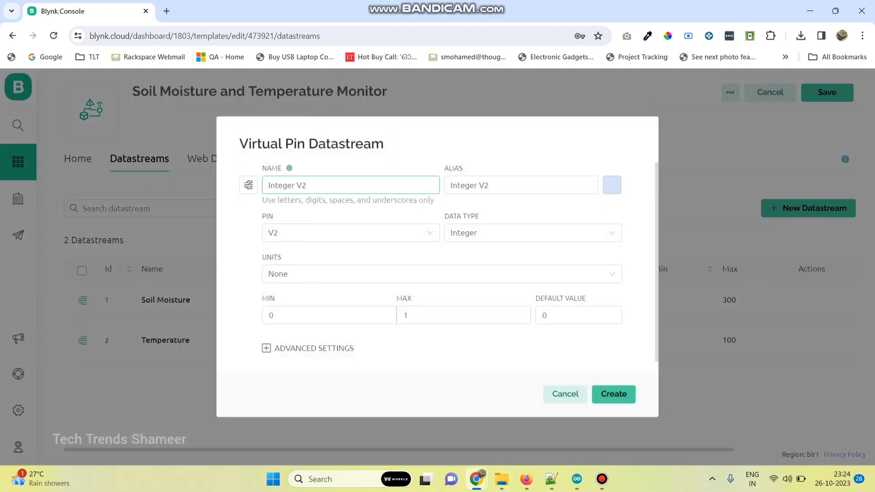
type("Humidity")
left_click(350, 233)
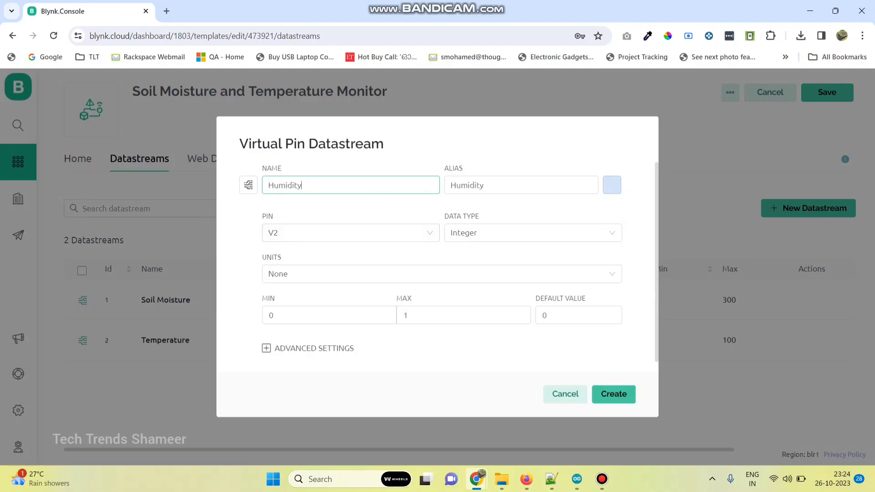
- Set the Humidity datastream's data type to Double and its maximum to 100
left_click(532, 233)
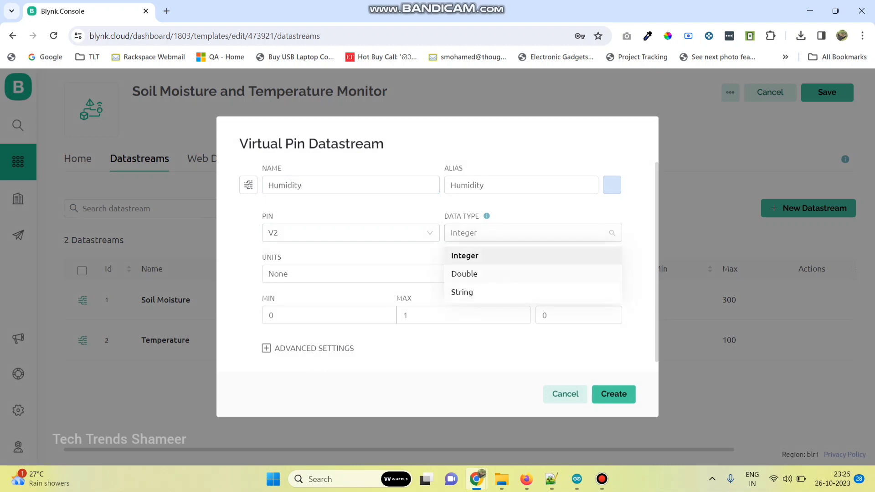
key("Down")
key("Return")
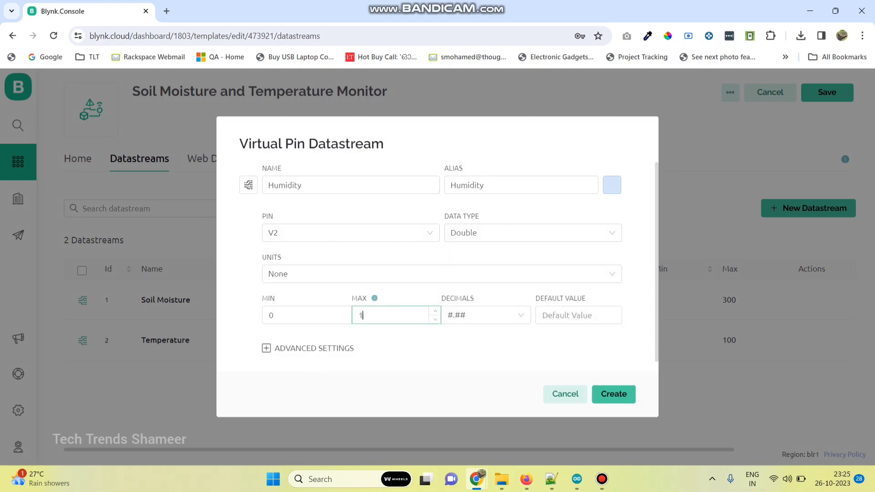
type("00")
- Set the Humidity datastream's units to Percentage, % and create the datastream
key("shift+Tab")
key("shift+Tab")
key("Down")
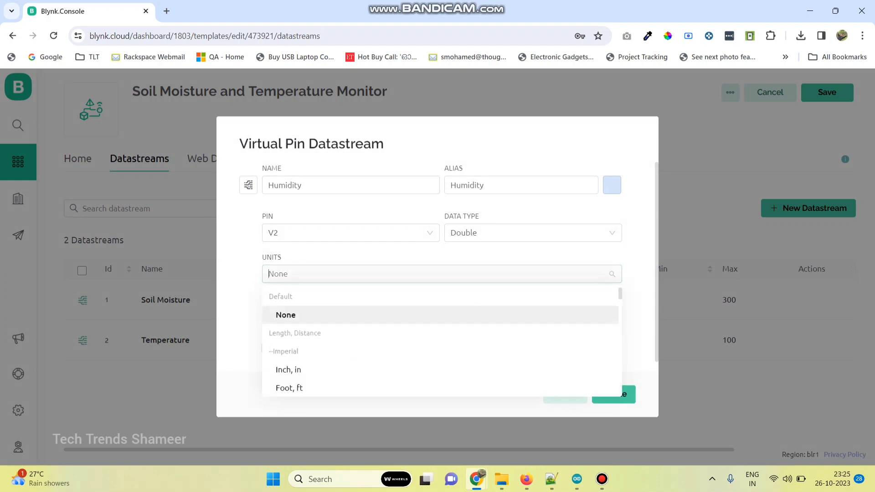
type("%")
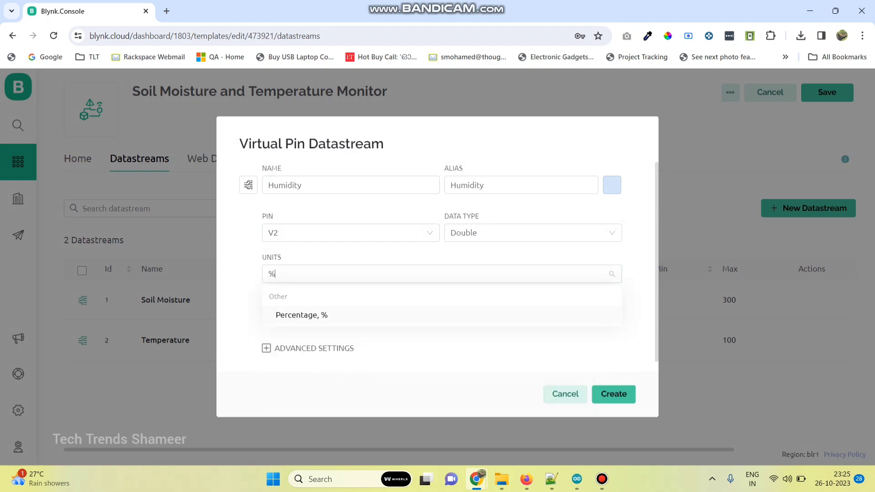
left_click(301, 315)
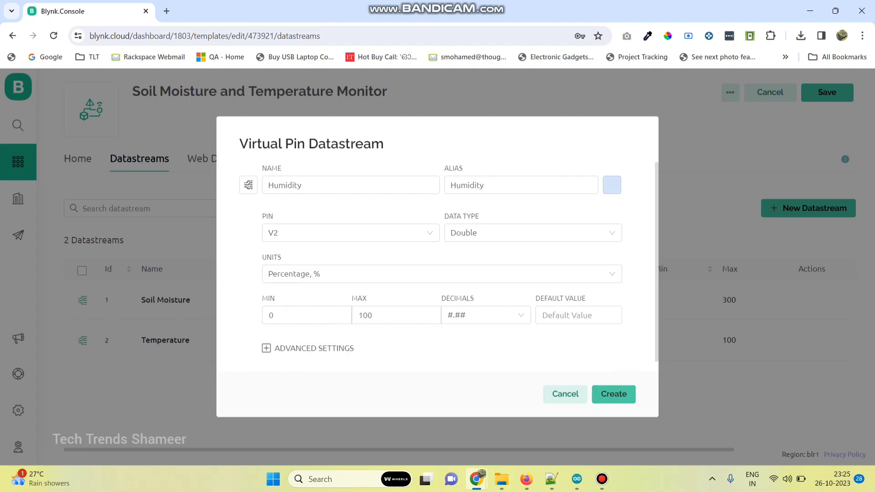
left_click(613, 393)
- Change the existing Temperature datastream's units to Celsius, °C and save it
left_click(165, 340)
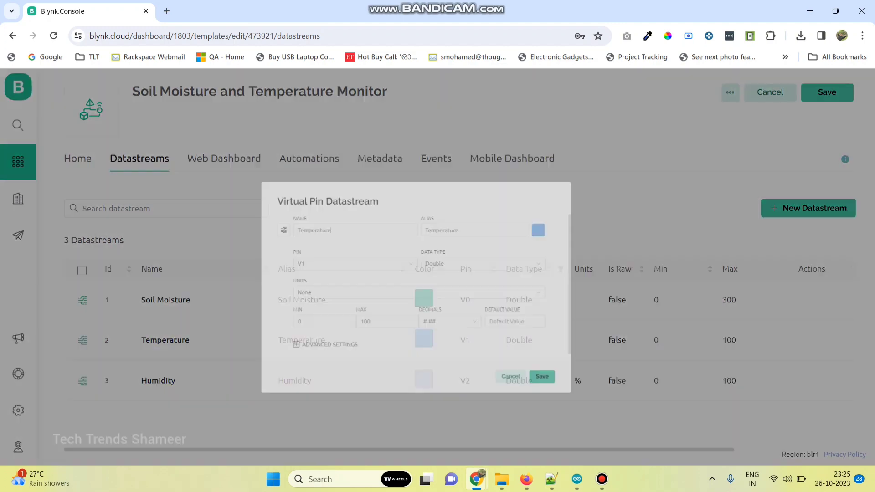
left_click(441, 273)
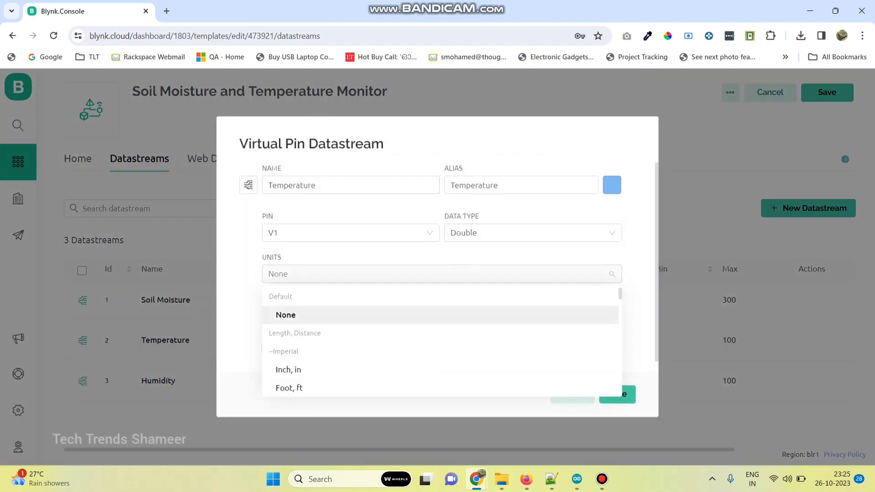
type("ce")
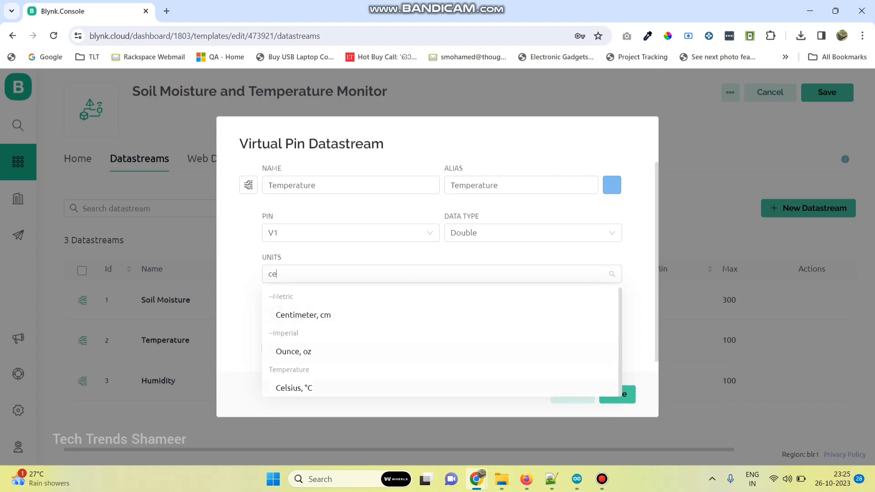
left_click(293, 388)
left_click(618, 394)
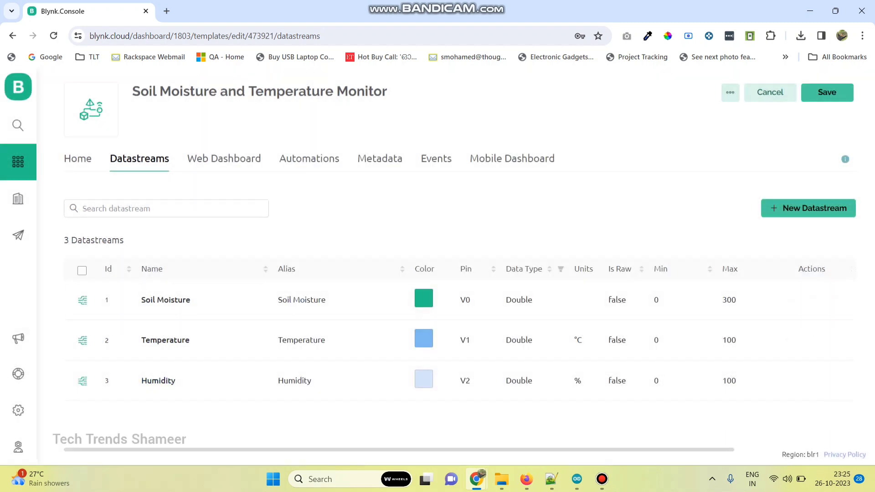
- Place three Gauge widgets side by side on the template's web dashboard
left_click(223, 159)
scroll(540, 318, "down", 1)
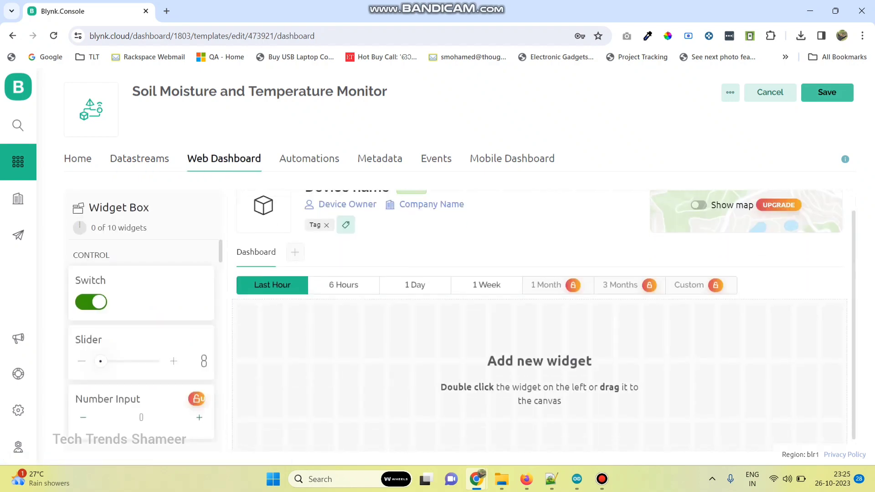
scroll(141, 341, "down", 5)
scroll(142, 342, "down", 3)
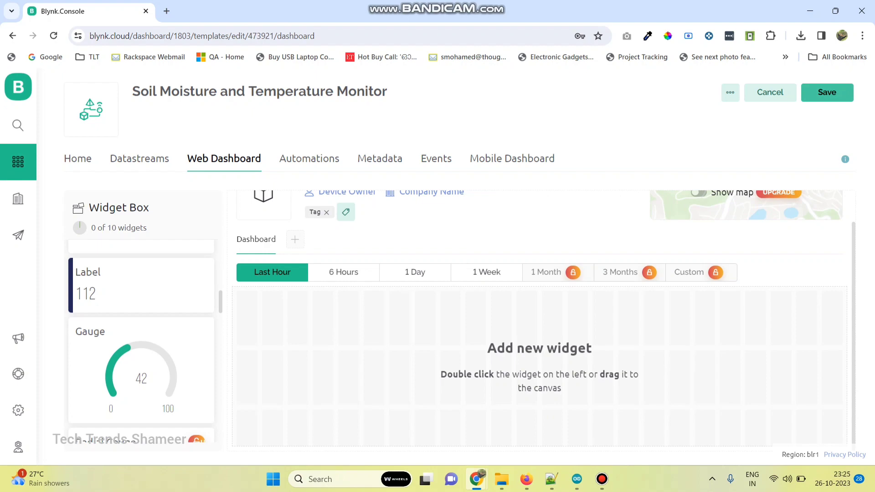
left_click_drag(141, 369, 475, 348)
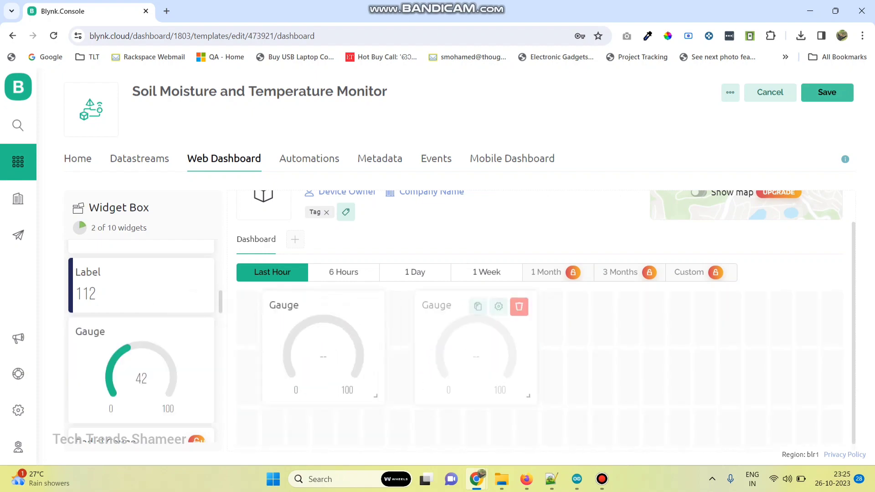
left_click_drag(141, 369, 630, 349)
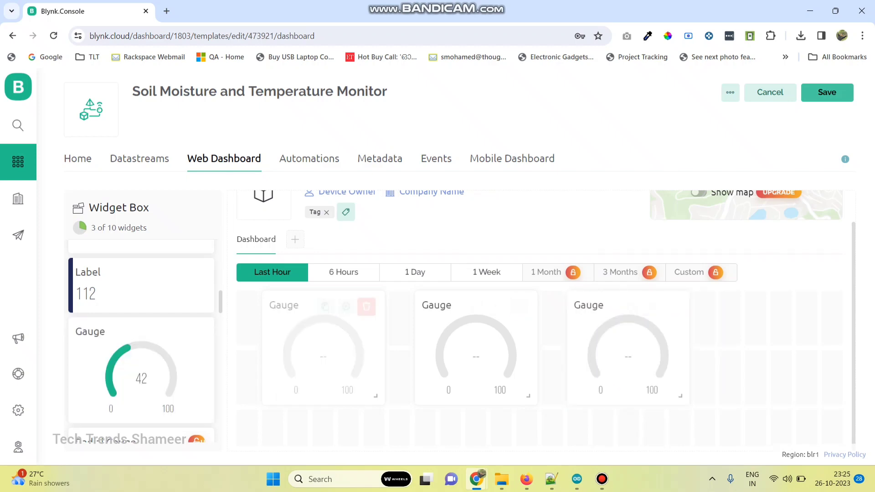
- Link the first gauge to the Soil Moisture (V0) datastream, set its level colour to the green theme colour, and save it
left_click(346, 307)
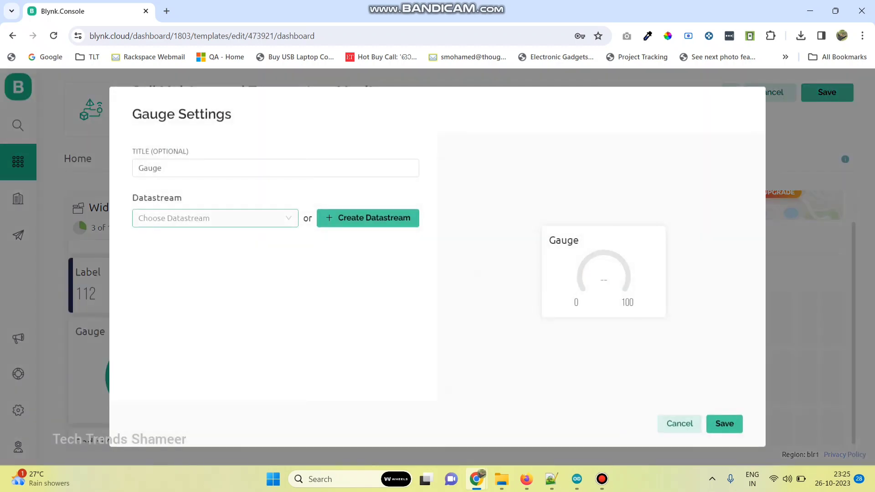
left_click(215, 217)
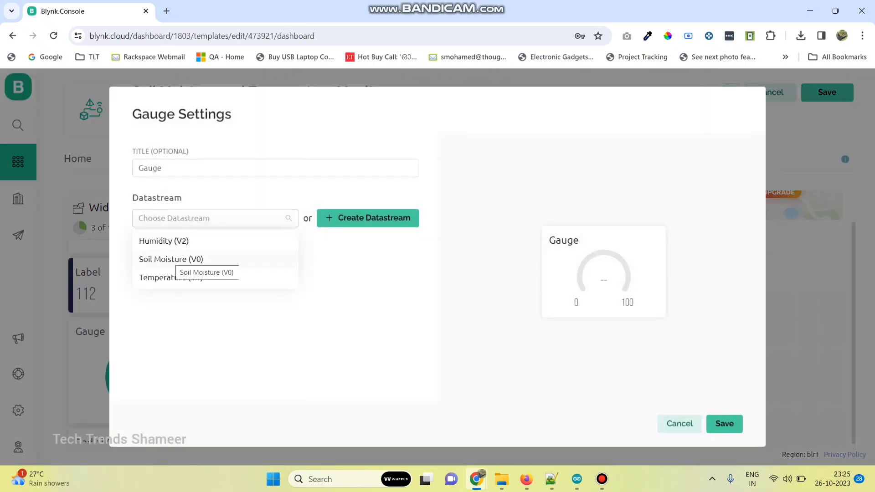
left_click(173, 259)
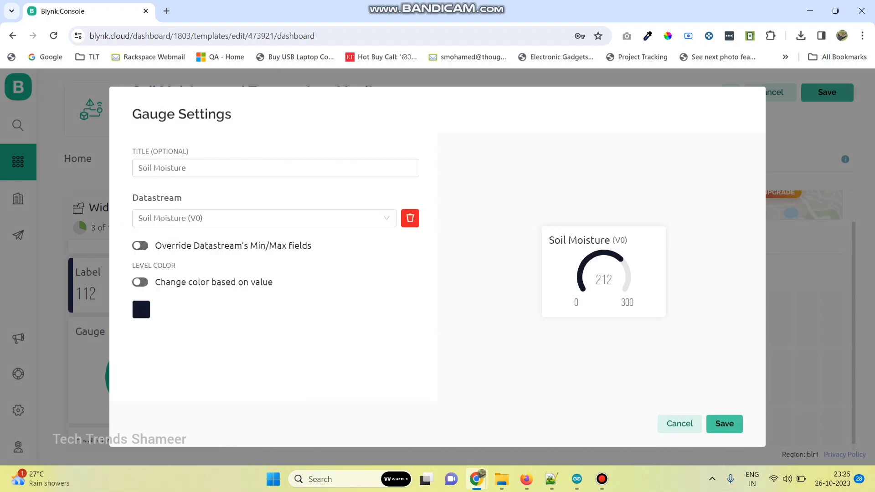
left_click(141, 309)
left_click(150, 224)
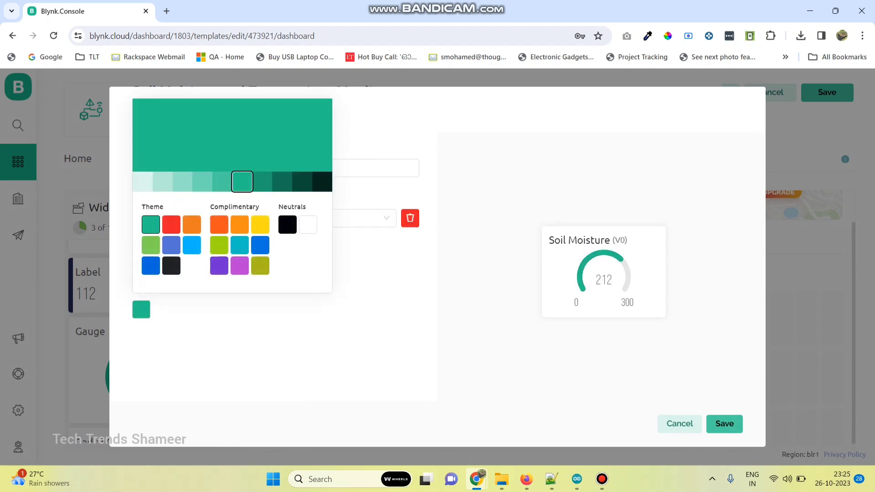
key("Escape")
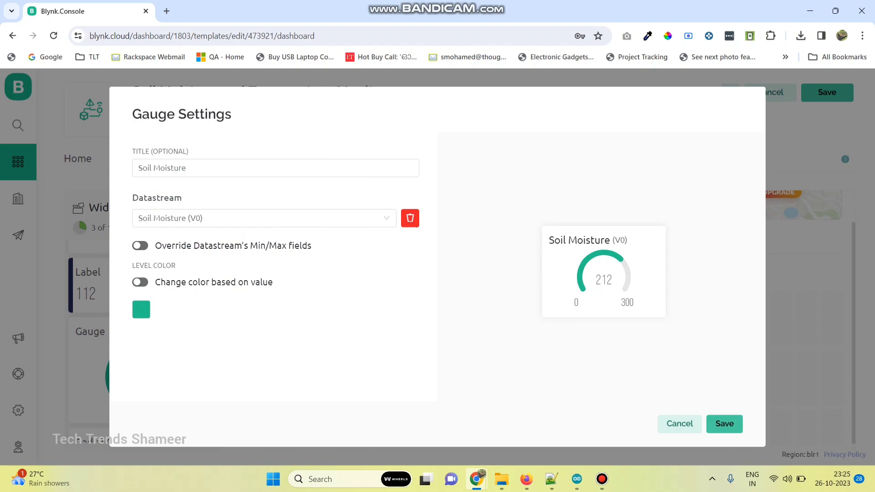
left_click(724, 423)
- Link the second gauge to the Temperature (V1) datastream and save its settings
mouse_move(476, 347)
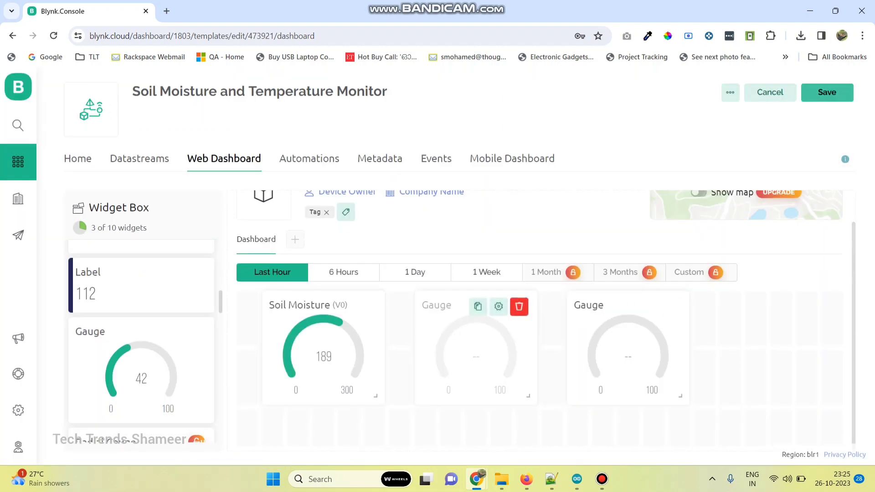
left_click(498, 306)
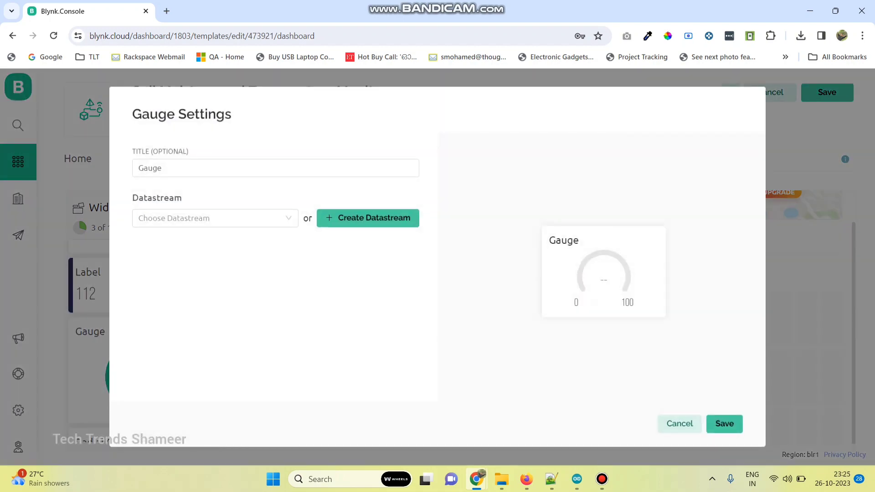
left_click(210, 219)
left_click(170, 277)
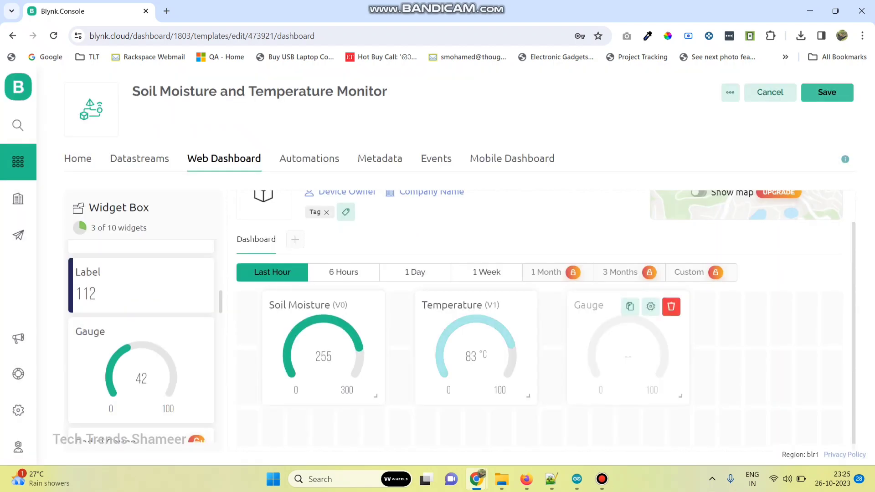
- Link the third gauge to the Humidity (V2) datastream, save its settings, and save the template
left_click(650, 306)
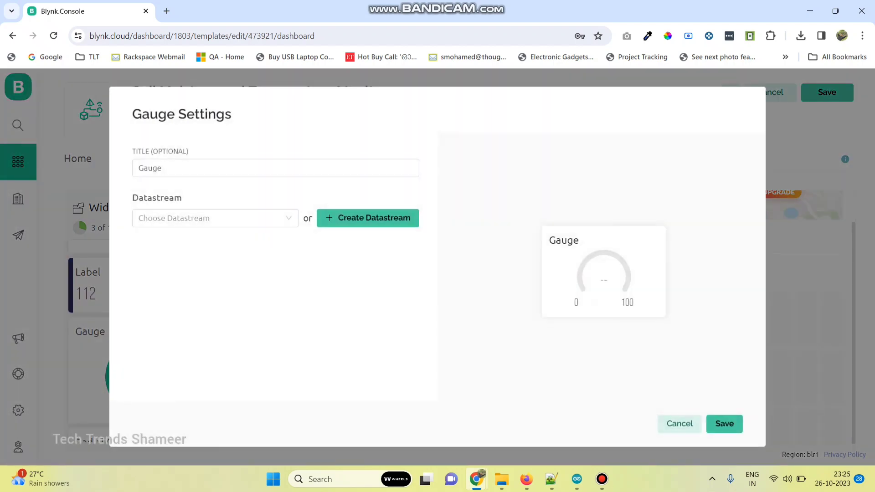
left_click(210, 218)
left_click(164, 241)
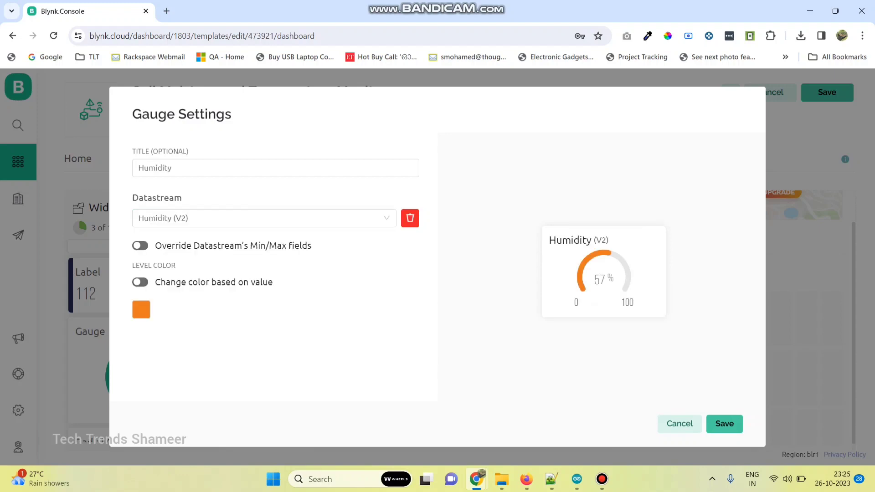
left_click(723, 423)
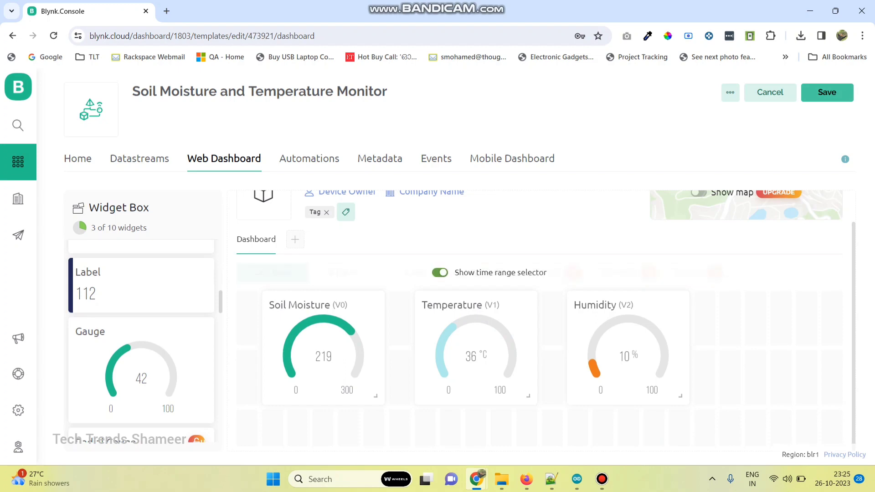
left_click(826, 92)
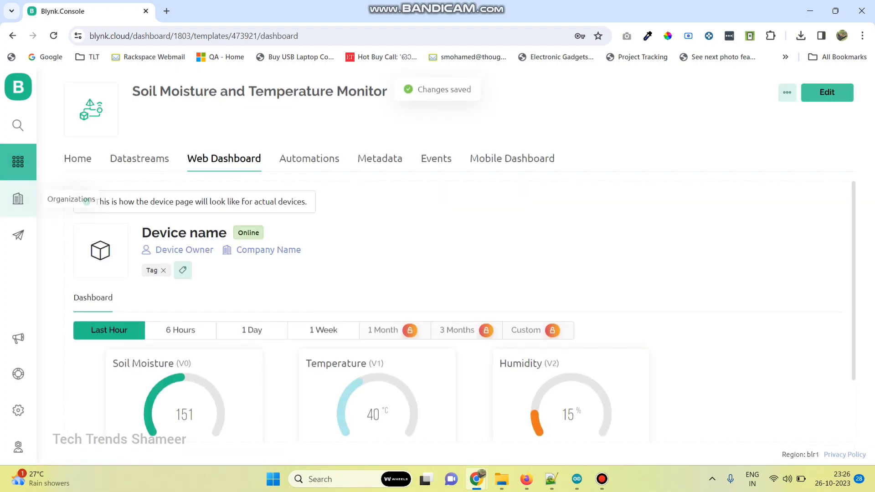
- Create a new device from the Soil Moisture and Temperature Monitor template, keeping the template's name as the device name
left_click(17, 125)
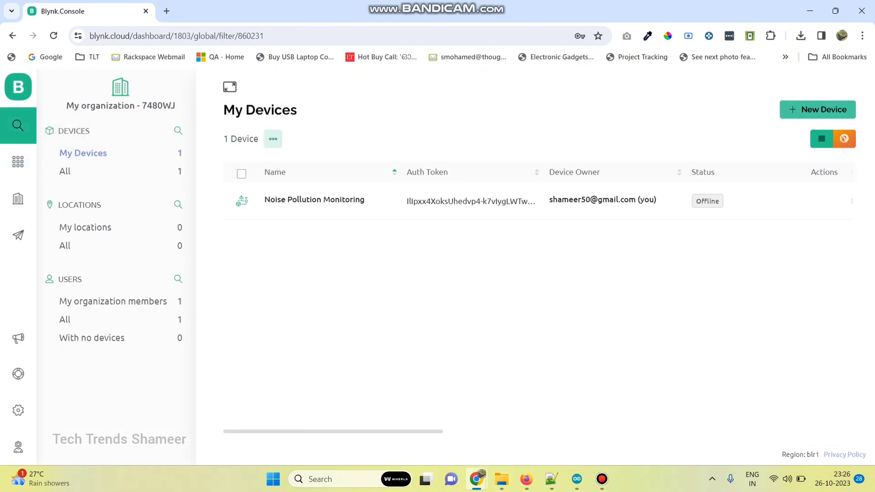
left_click(817, 110)
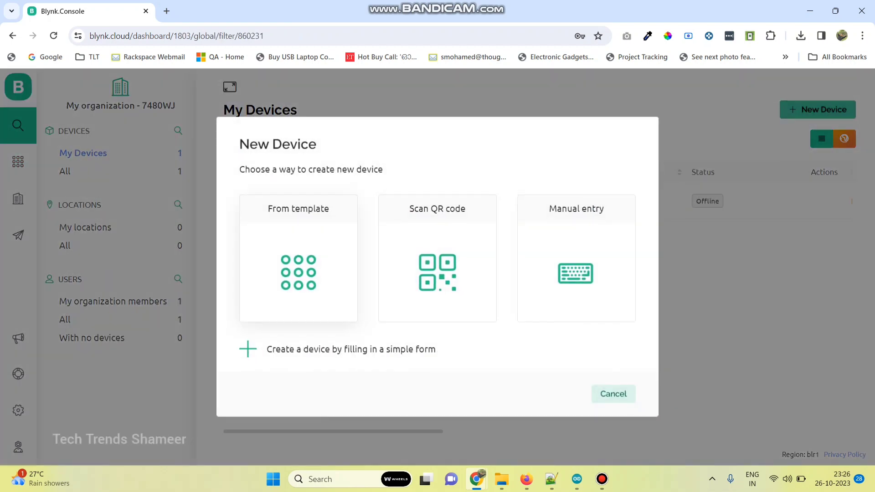
left_click(298, 258)
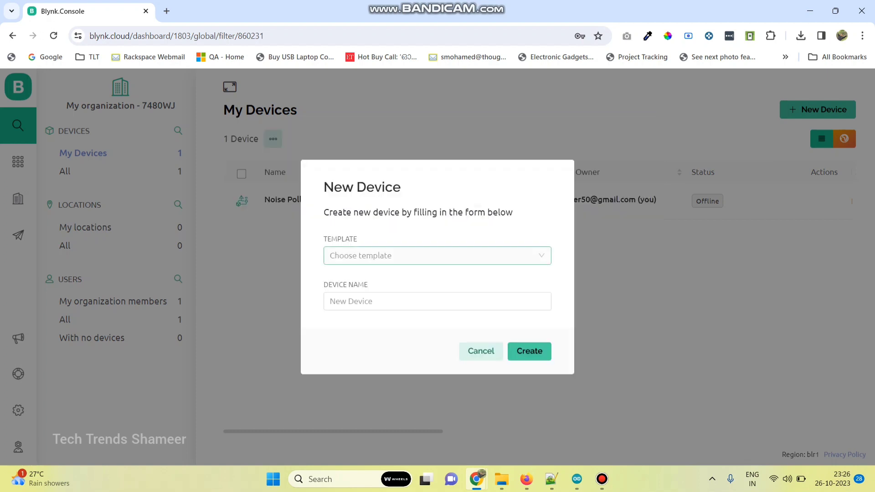
left_click(360, 255)
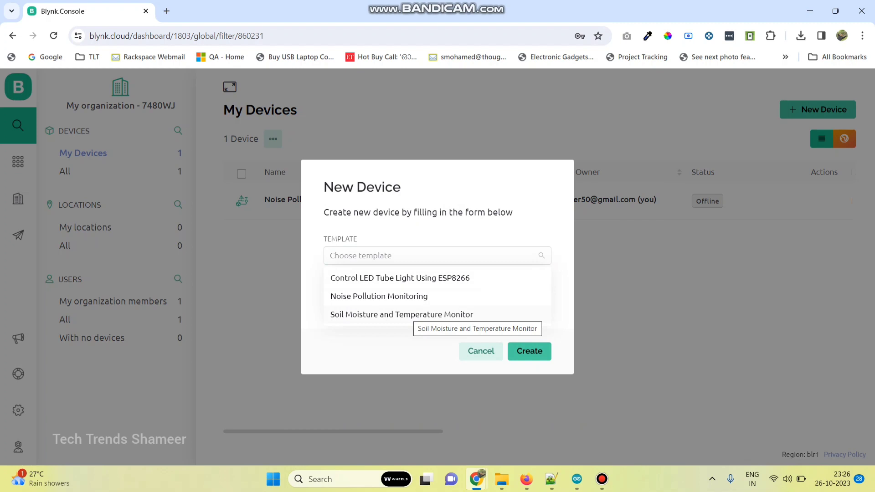
left_click(410, 314)
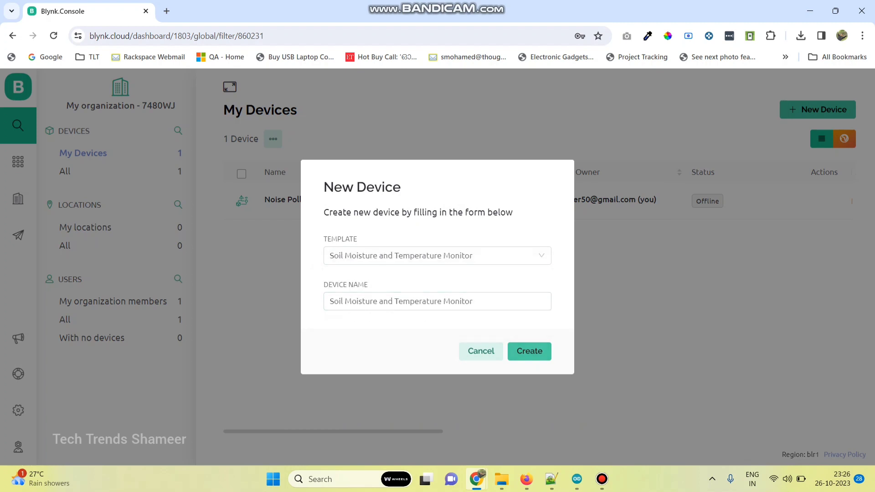
left_click(529, 351)
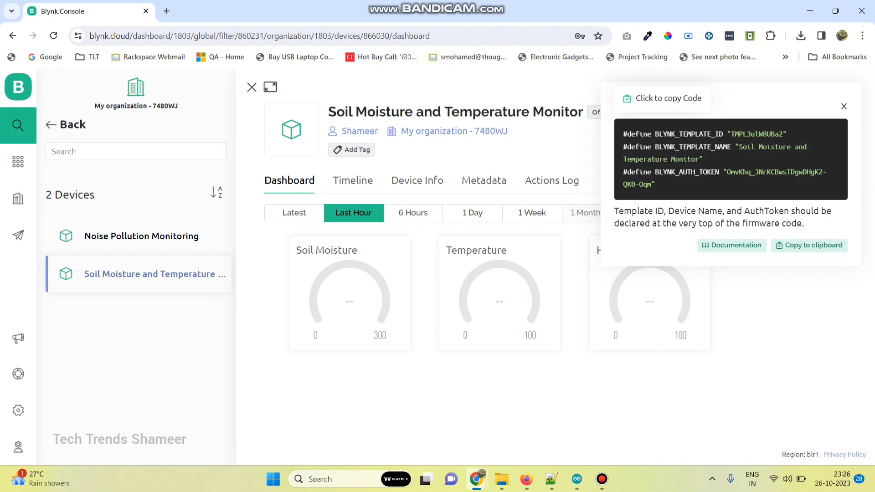
- Copy the new device's Blynk credentials, paste them over the template ID, name and auth token defines in the Arduino IDE sketch, and save
left_click(730, 159)
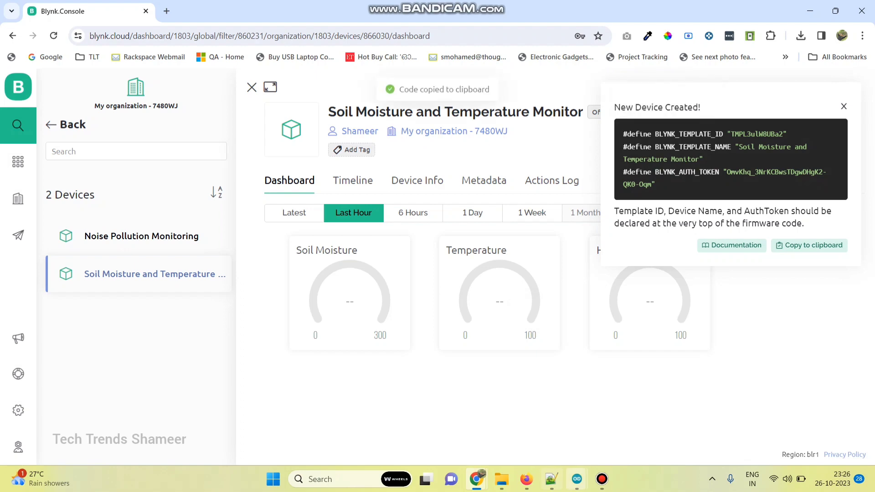
left_click(576, 479)
left_click(518, 423)
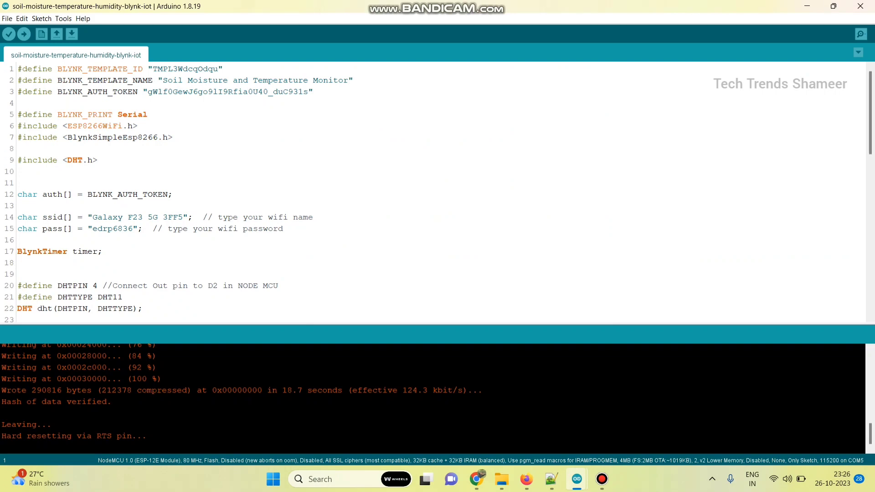
mouse_move(576, 478)
left_click_drag(313, 92, 18, 69)
key("ctrl+v")
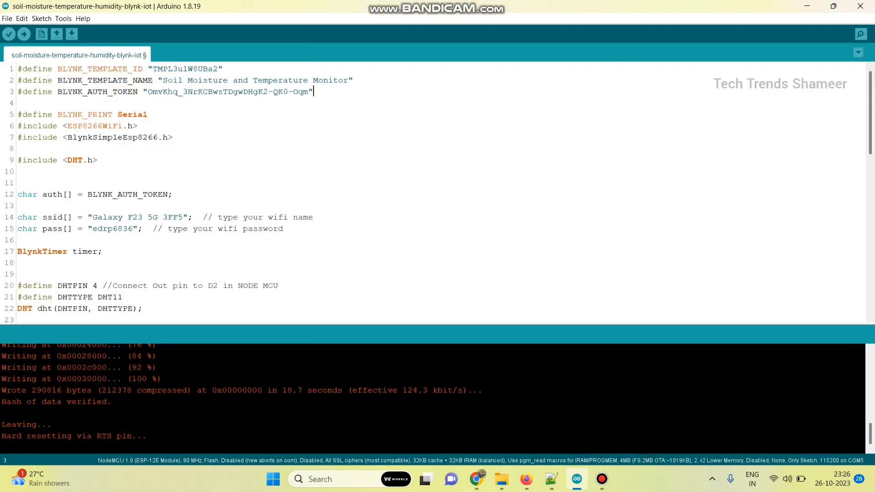
key("ctrl+s")
- Set the sketch's target board to NodeMCU 1.0 (ESP-12E Module) from the ESP8266 boards
left_click(63, 18)
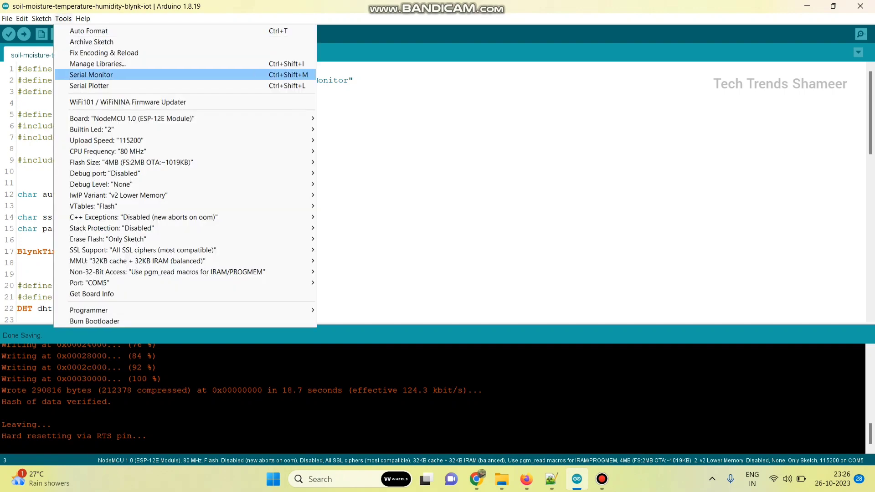
mouse_move(183, 118)
mouse_move(365, 152)
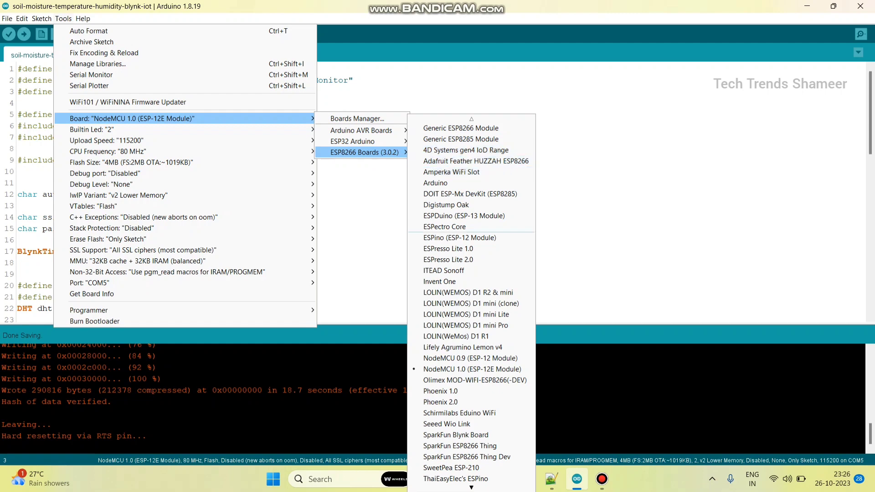
left_click(472, 368)
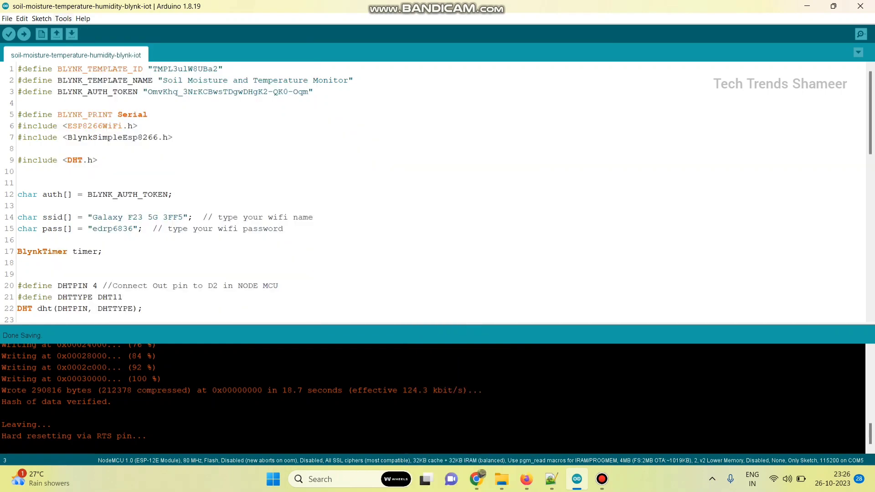
- Select COM5 as the port and upload the sketch to the NodeMCU
left_click(64, 18)
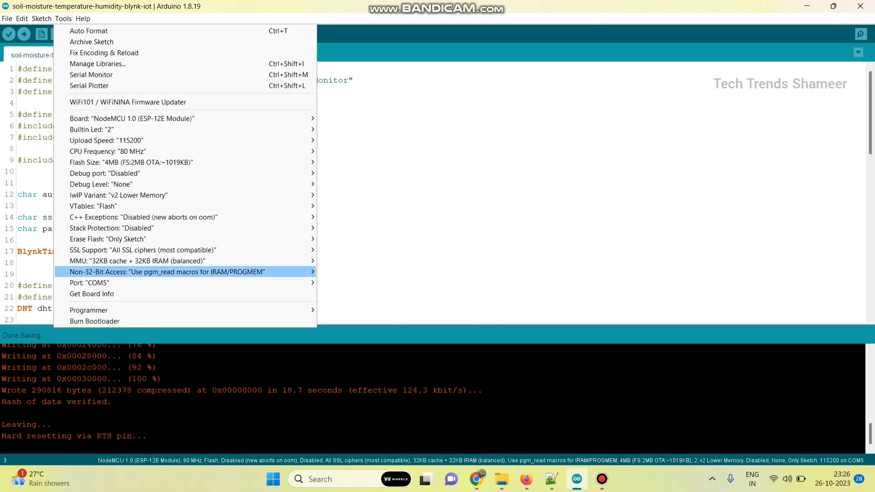
mouse_move(182, 282)
left_click(339, 294)
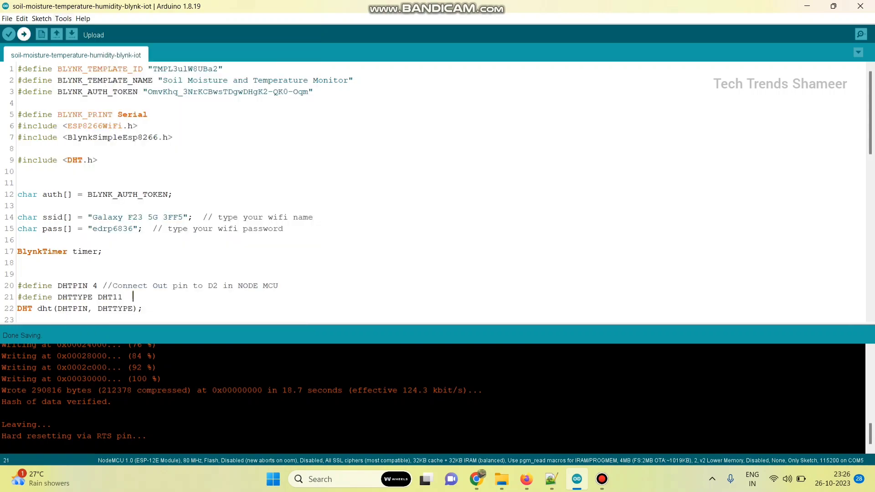
left_click(24, 34)
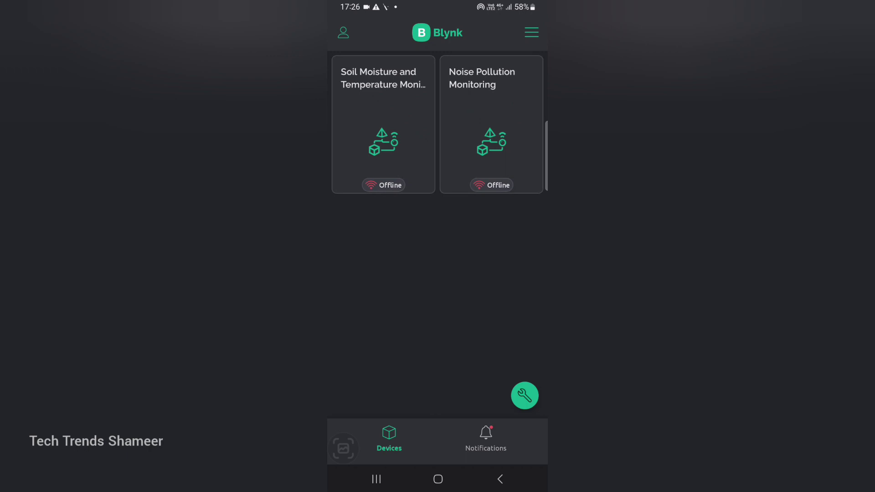
- In the Blynk mobile app, open the Soil Moisture and Temperature Monitor device in Developer Mode and add a Gauge widget
left_click(382, 123)
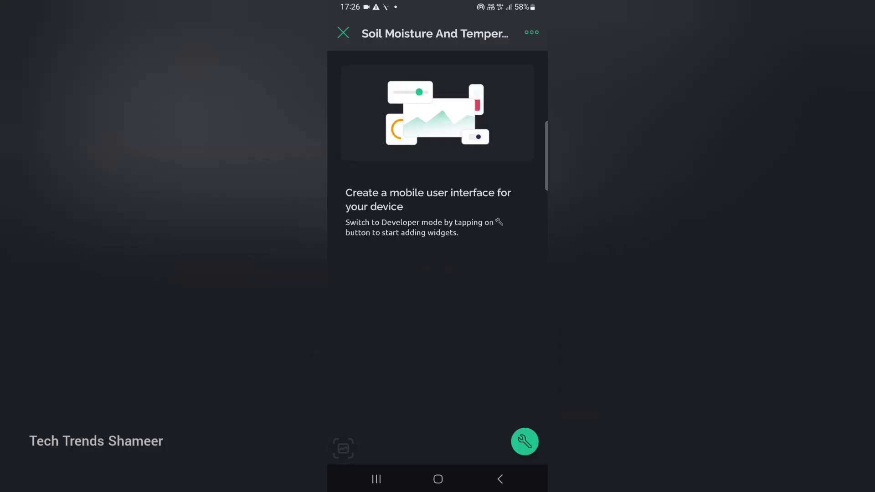
left_click(524, 442)
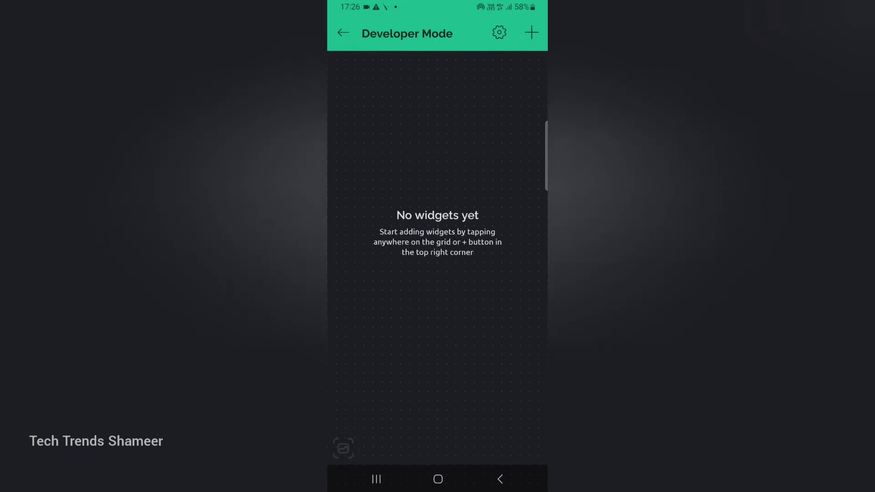
left_click(531, 31)
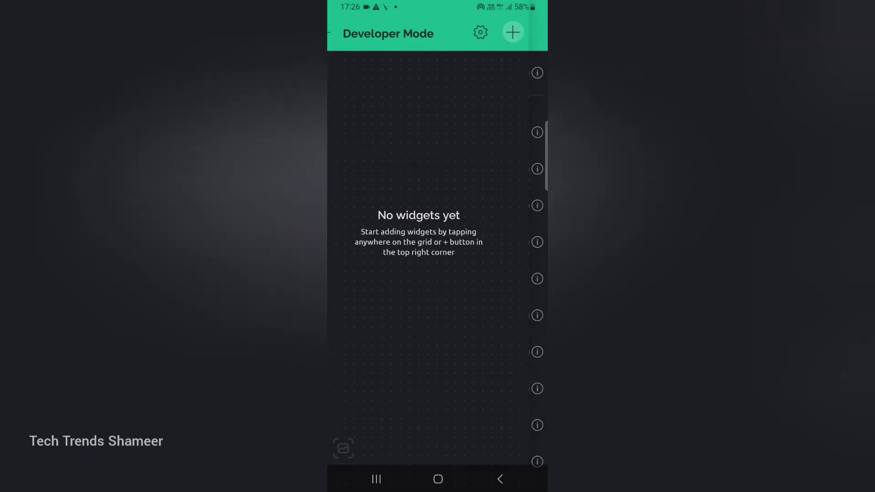
scroll(438, 251, "down", 5)
scroll(437, 251, "down", 10)
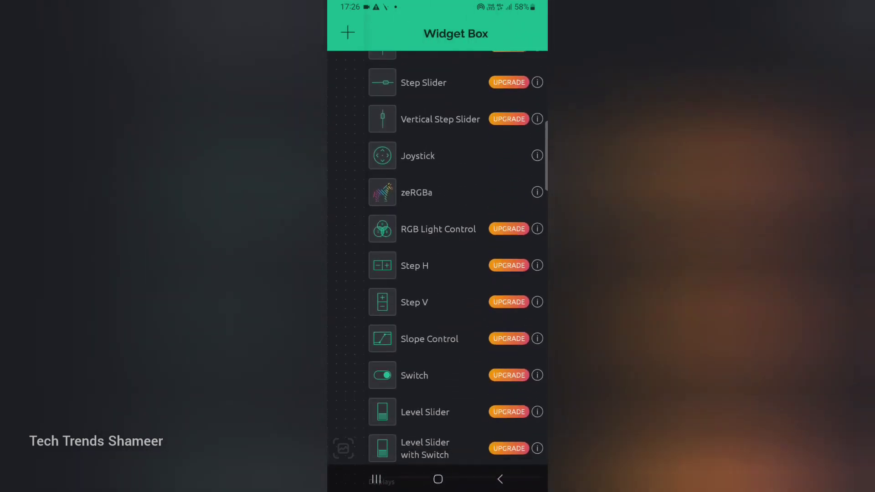
left_click(382, 330)
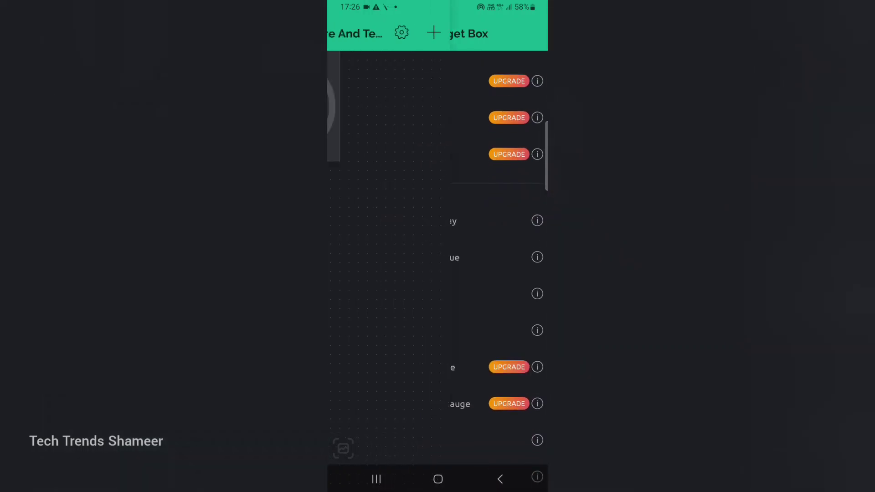
- Add two more Gauge widgets to the device's mobile dashboard
left_click(531, 32)
scroll(438, 250, "down", 3)
scroll(437, 251, "down", 1)
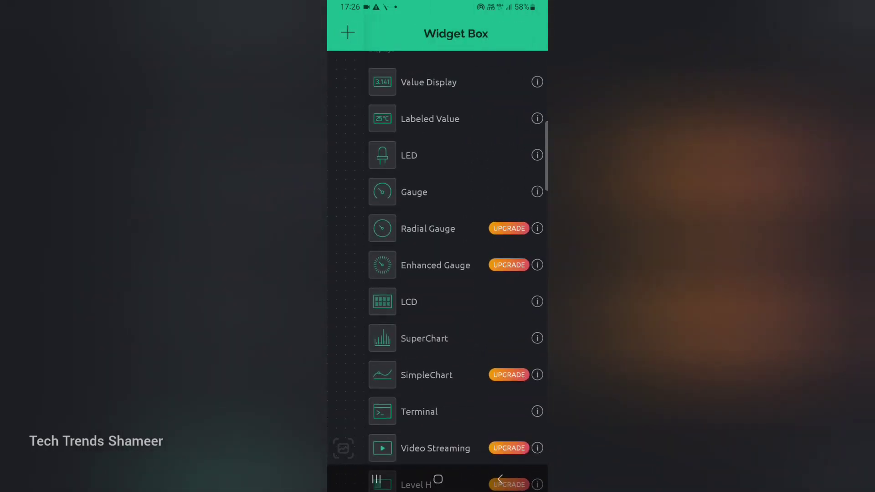
left_click(382, 192)
left_click(531, 33)
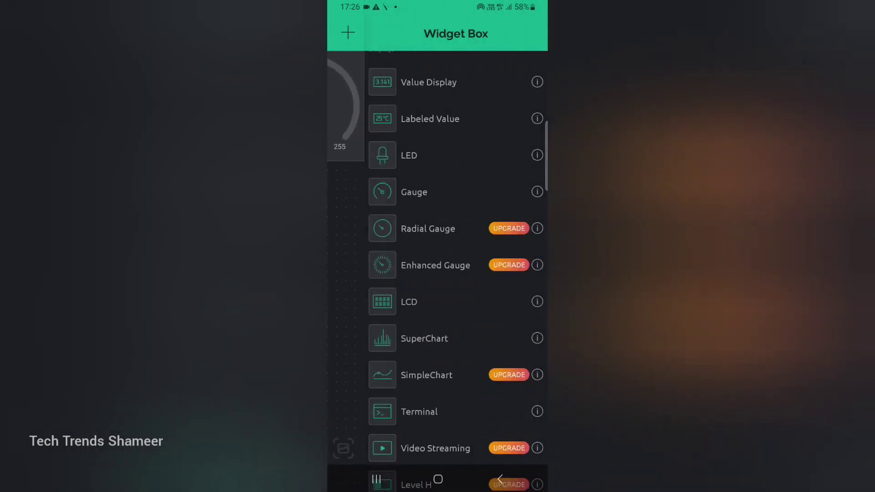
left_click(382, 191)
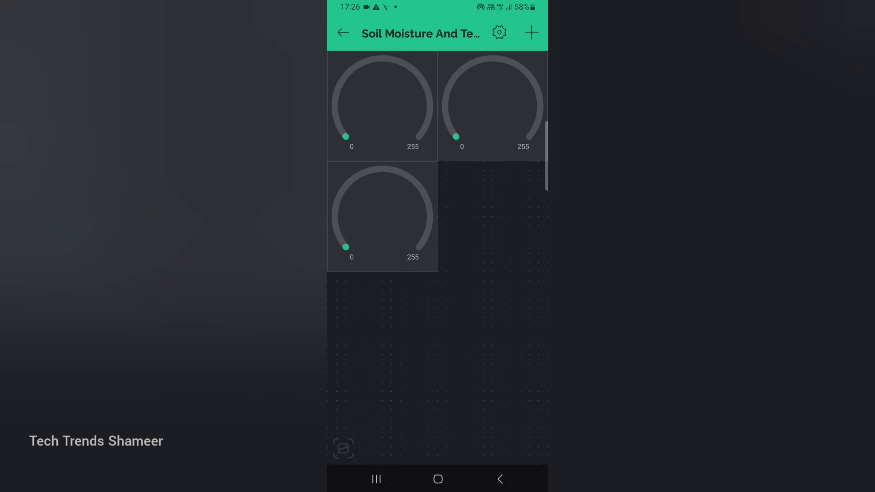
- Link the first mobile gauge to the Soil Moisture (V0) datastream and title it "Soil Moisture"
left_click(382, 106)
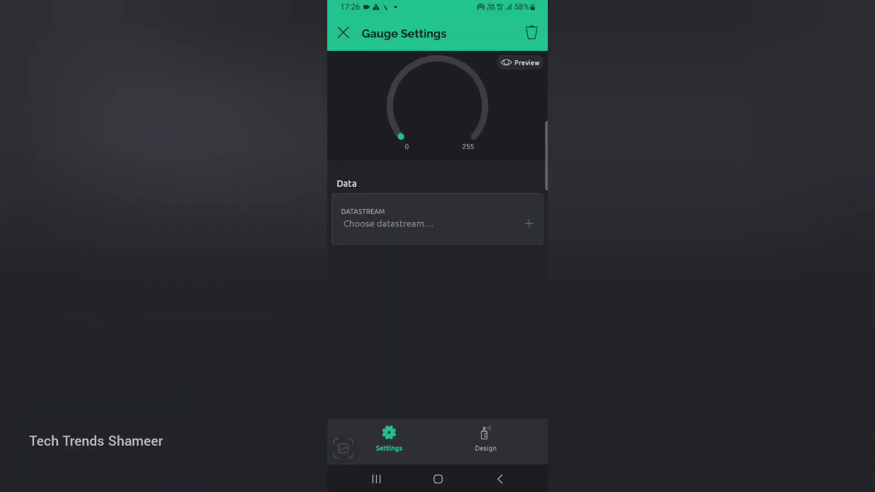
left_click(437, 219)
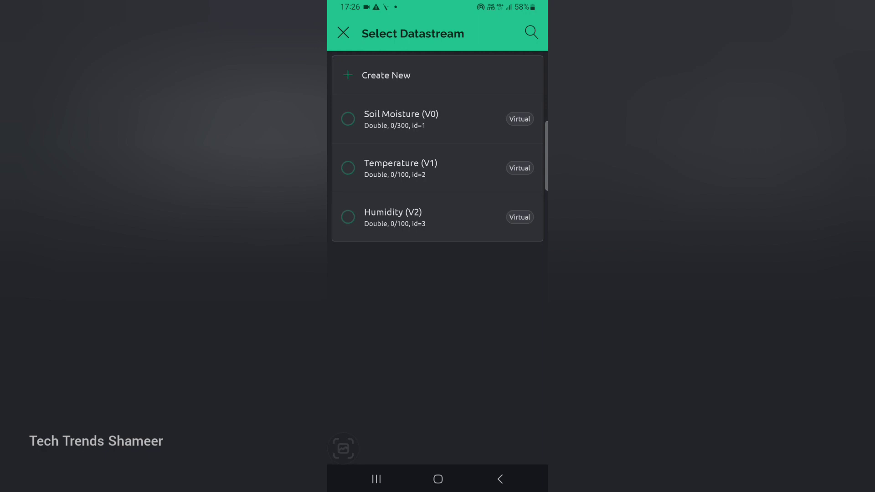
left_click(347, 119)
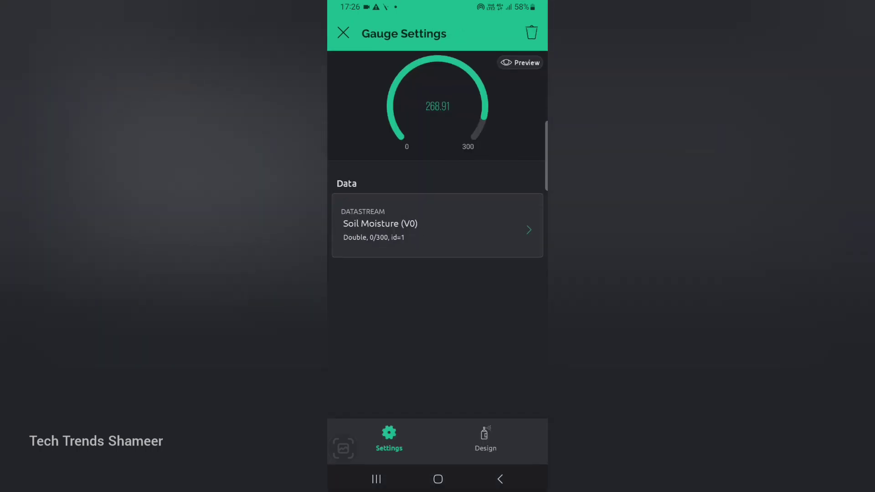
left_click(485, 438)
left_click(436, 300)
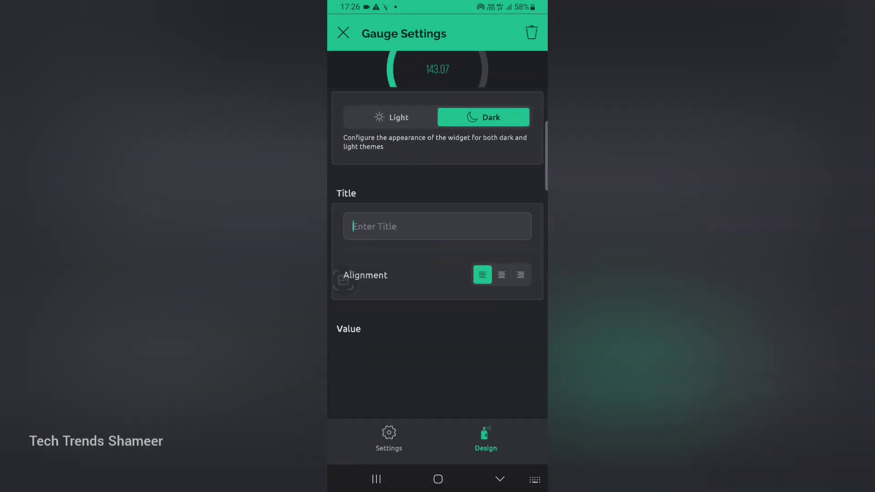
type("as")
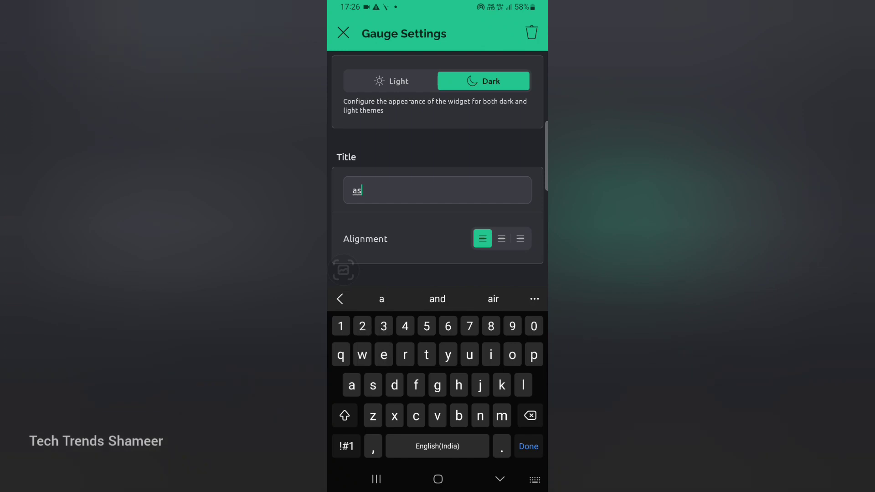
key("BackSpace")
key("BackSpace")
type("Soil")
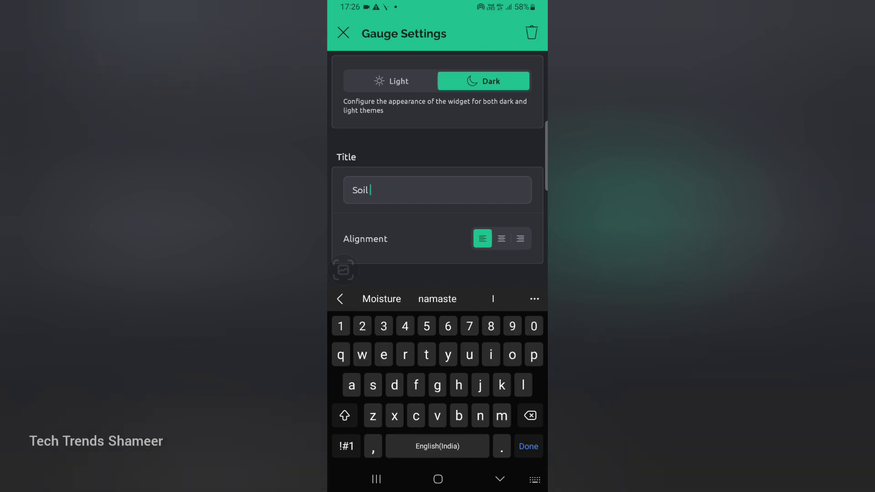
left_click(381, 298)
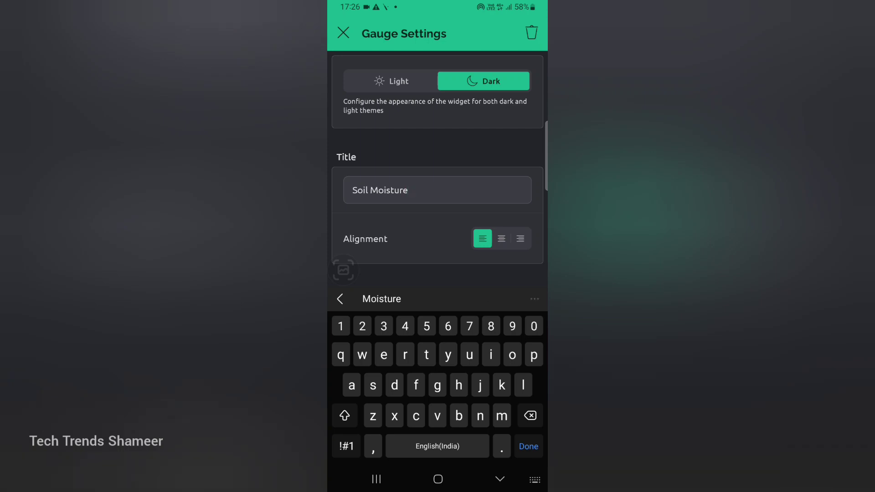
left_click(500, 479)
left_click(499, 479)
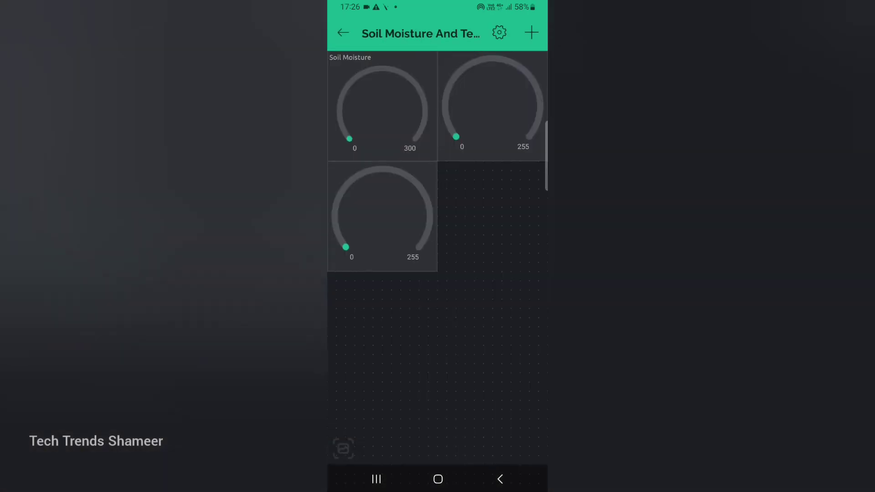
- Link the second mobile gauge to the Temperature (V1) datastream and title it "Temperature"
left_click(492, 105)
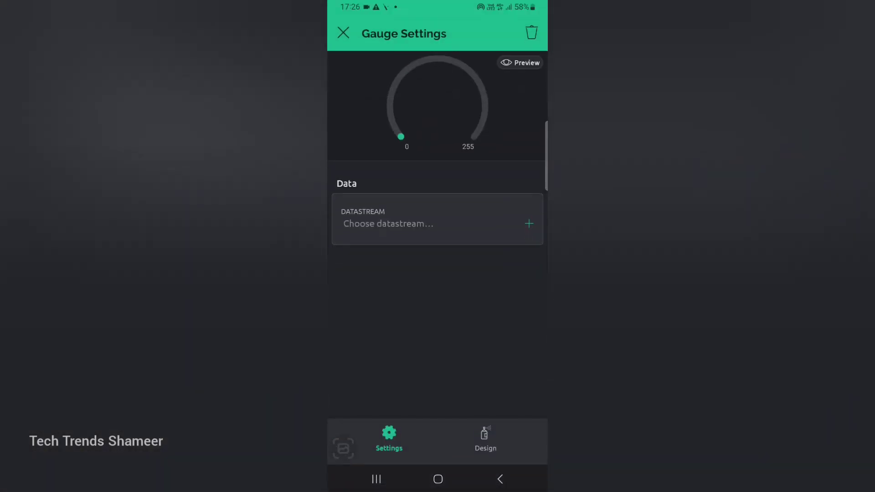
left_click(437, 219)
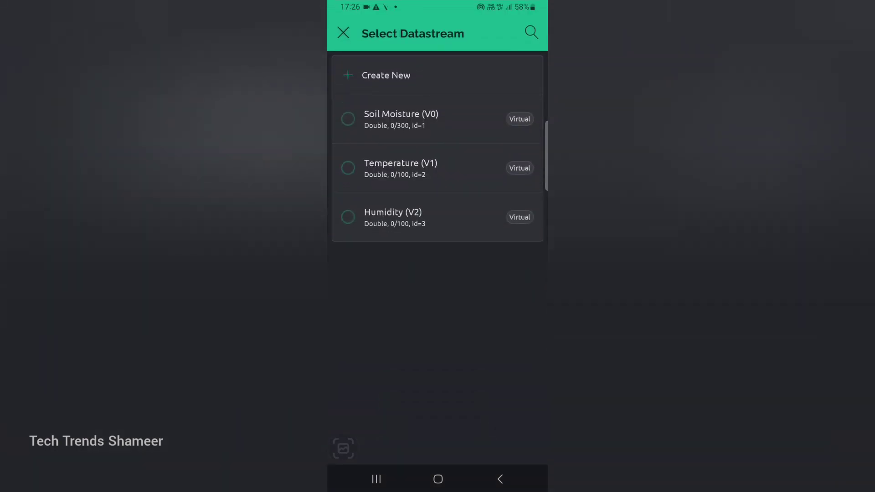
left_click(400, 167)
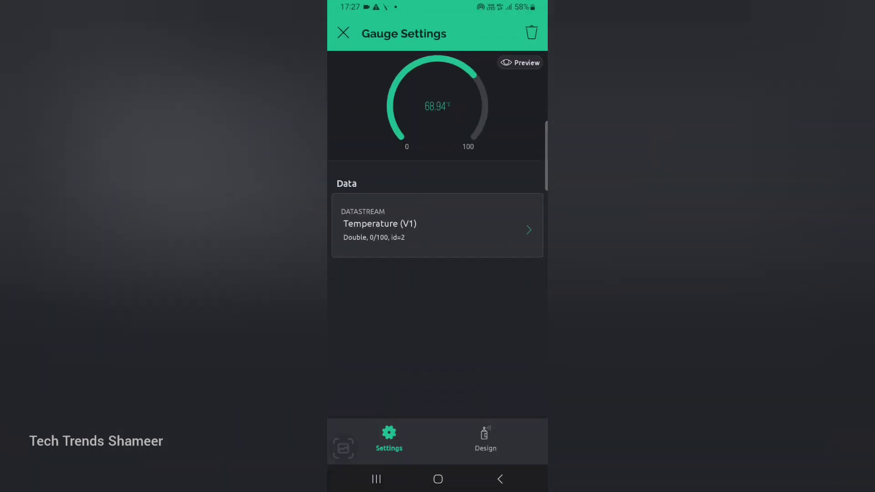
left_click(484, 438)
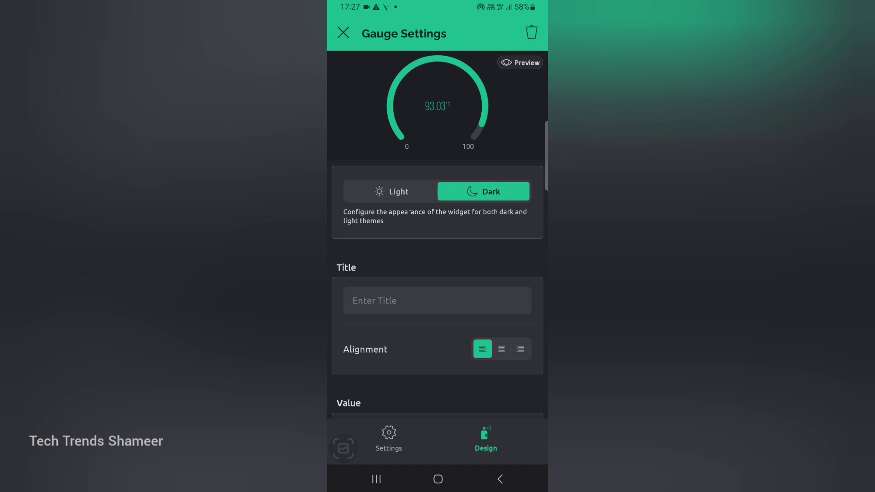
left_click(437, 301)
type("Temp")
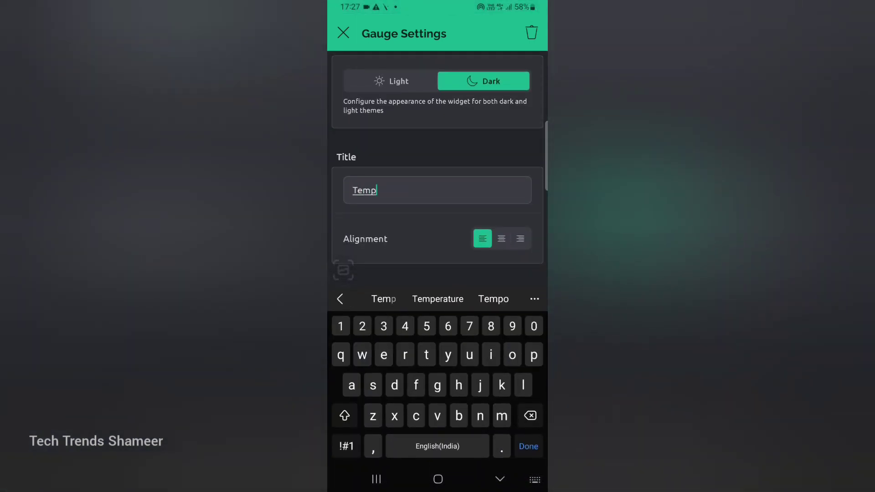
left_click(437, 299)
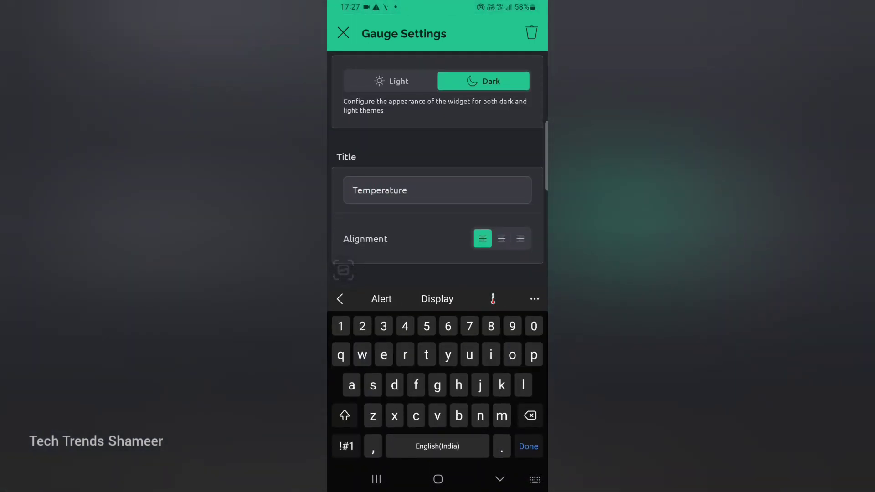
key("BackSpace")
left_click(528, 446)
left_click(500, 479)
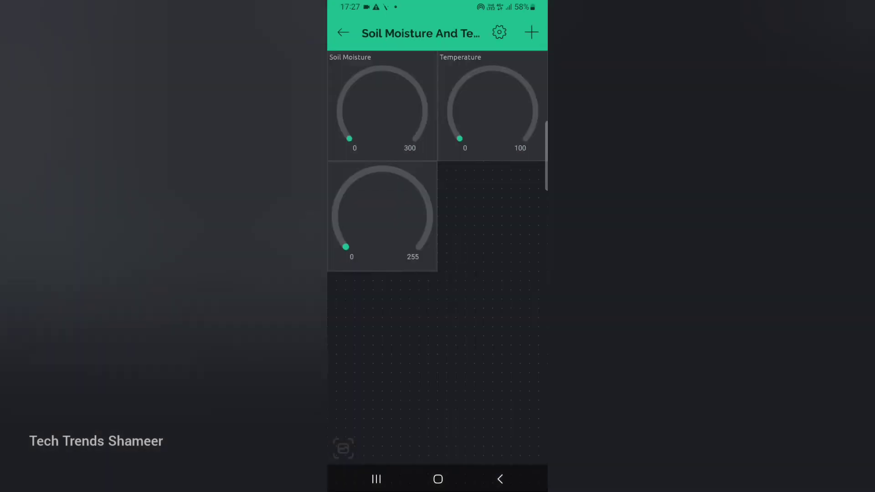
- Link the third mobile gauge to the Humidity (V2) datastream and title it "Humidity"
left_click(382, 216)
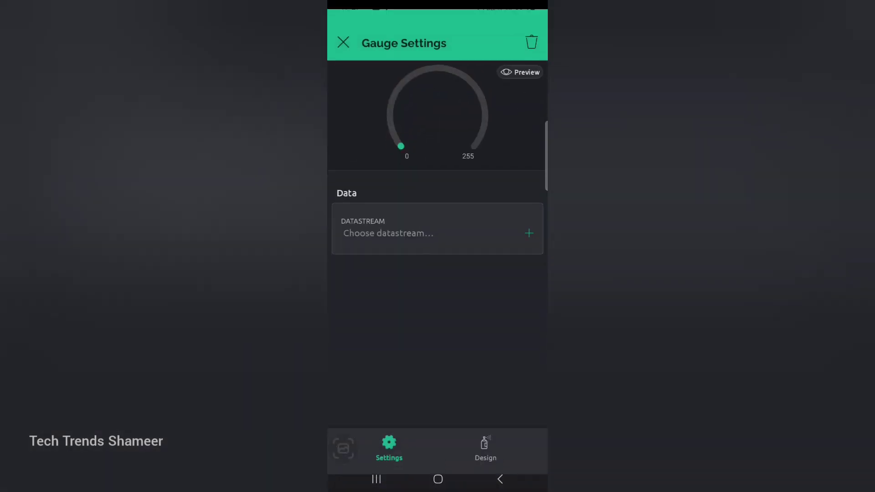
left_click(410, 224)
left_click(393, 217)
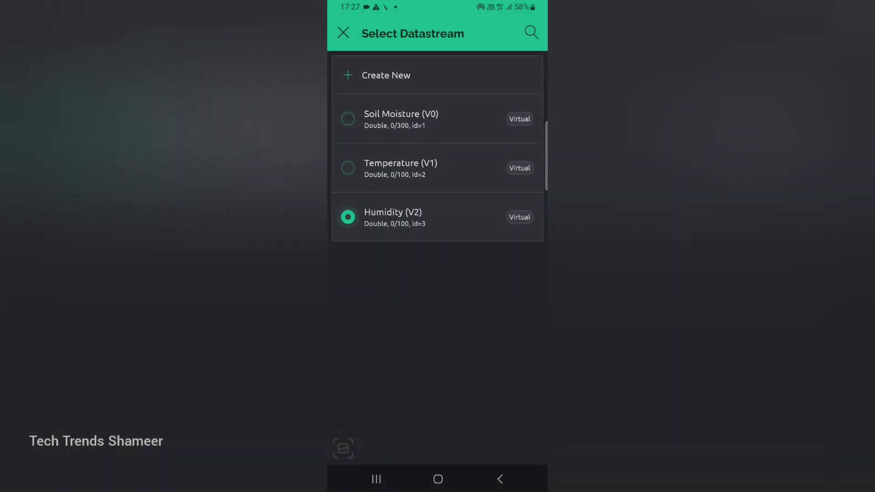
left_click(485, 438)
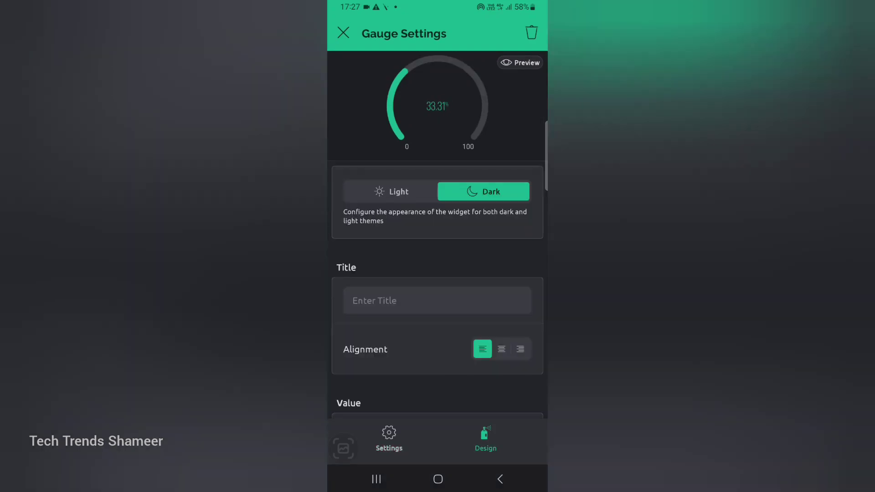
left_click(428, 300)
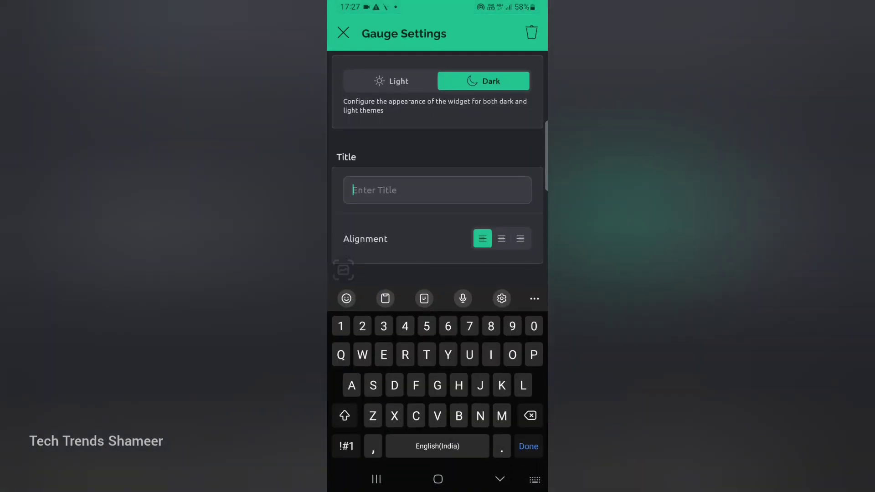
type("Hum")
left_click(436, 299)
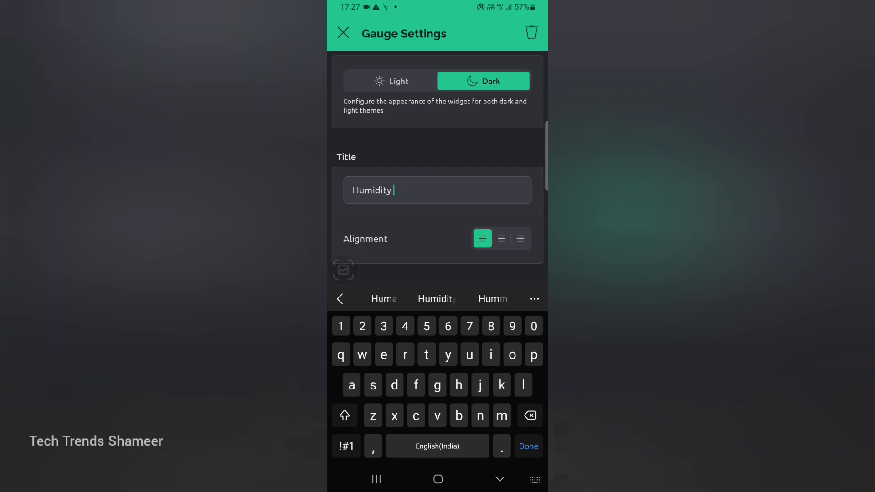
key("BackSpace")
left_click(528, 446)
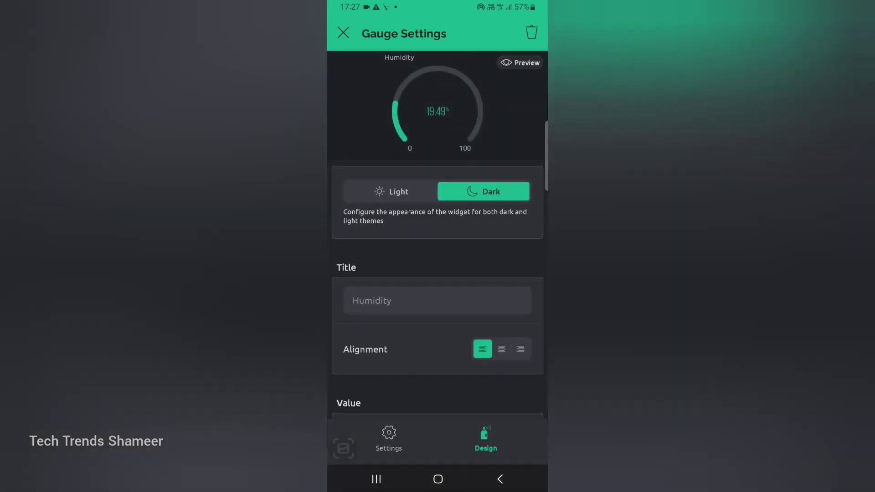
left_click(500, 478)
left_click(500, 479)
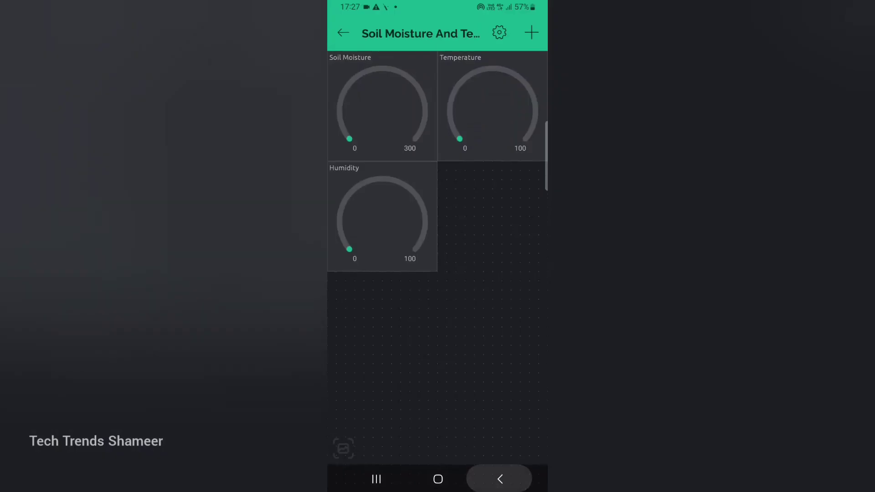